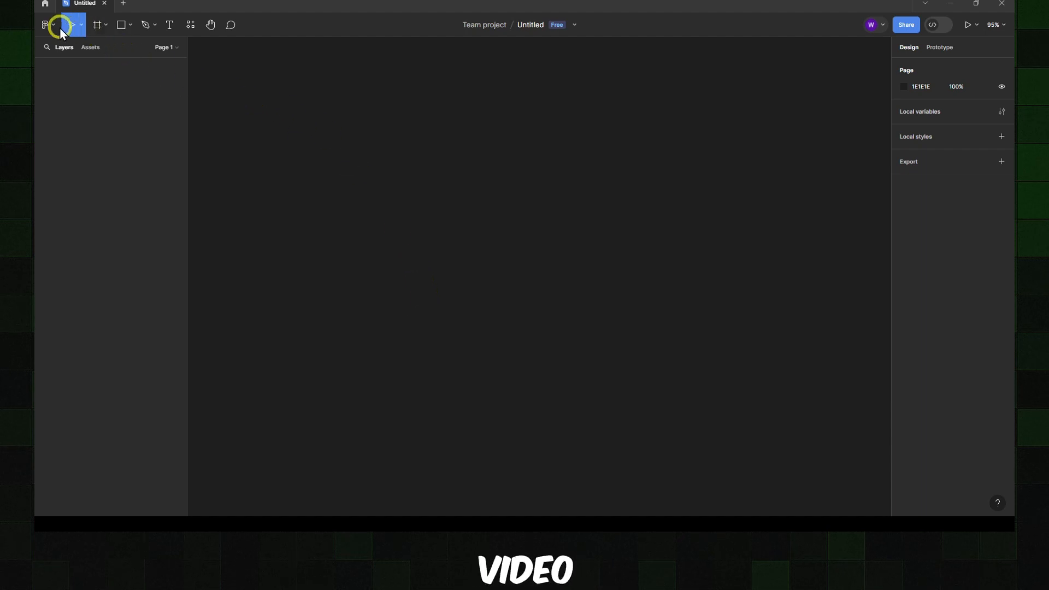
# Step: Place the image file woman-8463055 on the canvas at a size of about 540 × 338
pyautogui.click(53, 27)
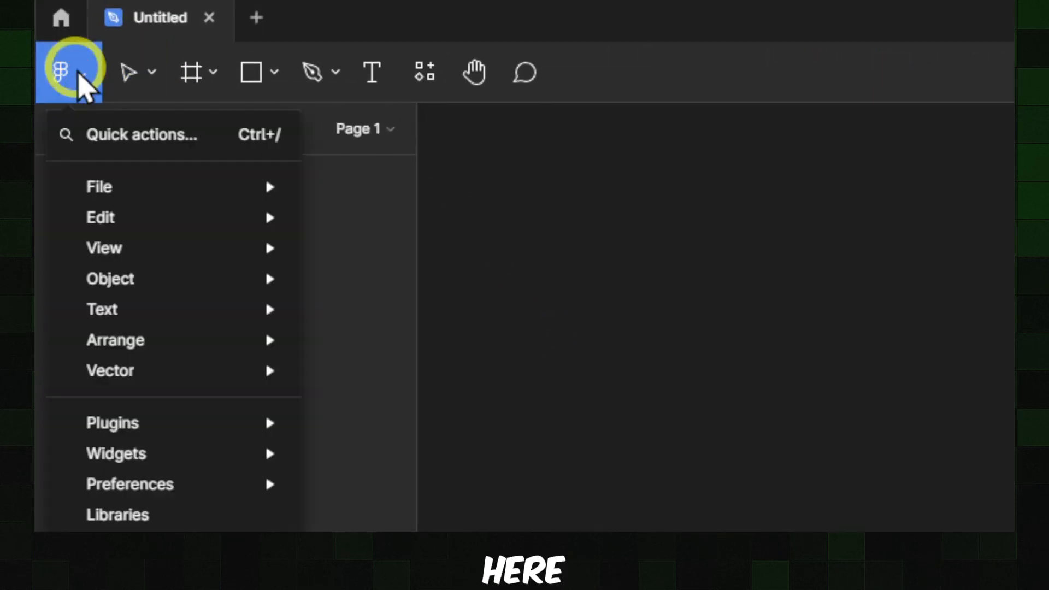
pyautogui.moveTo(121, 188)
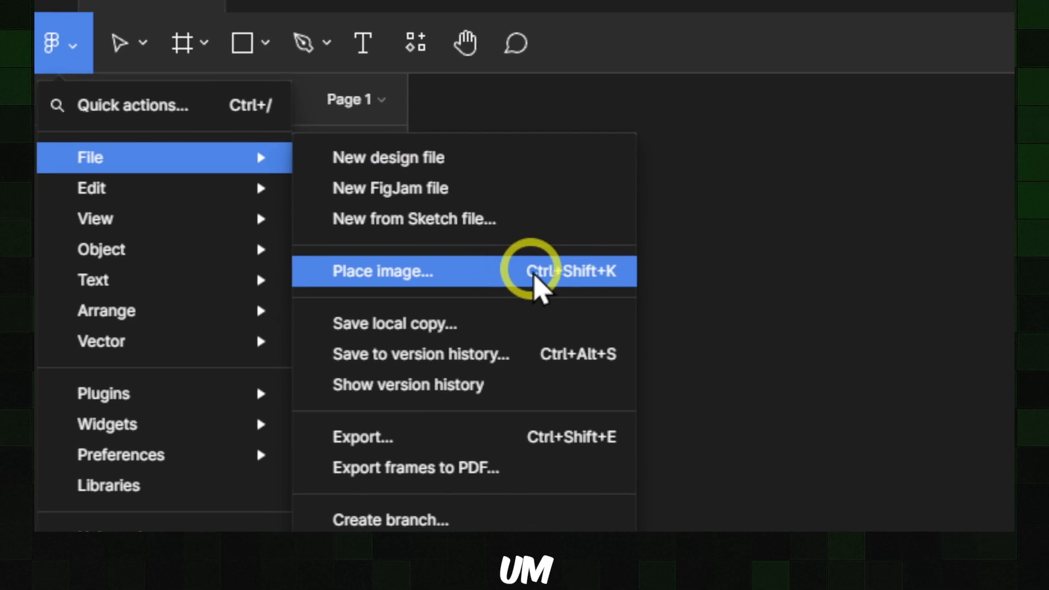
pyautogui.click(524, 273)
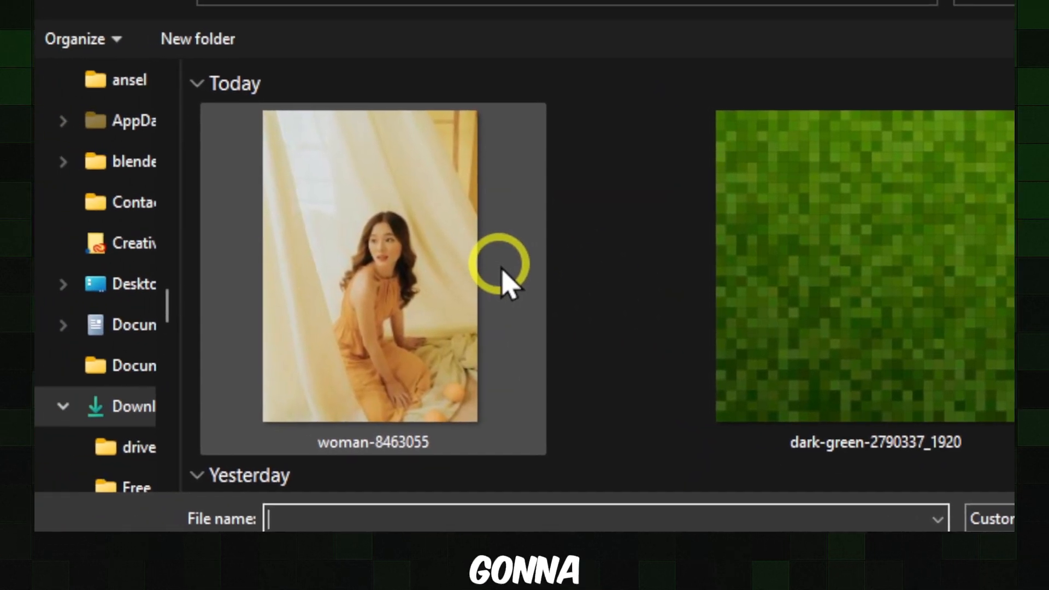
pyautogui.doubleClick(393, 254)
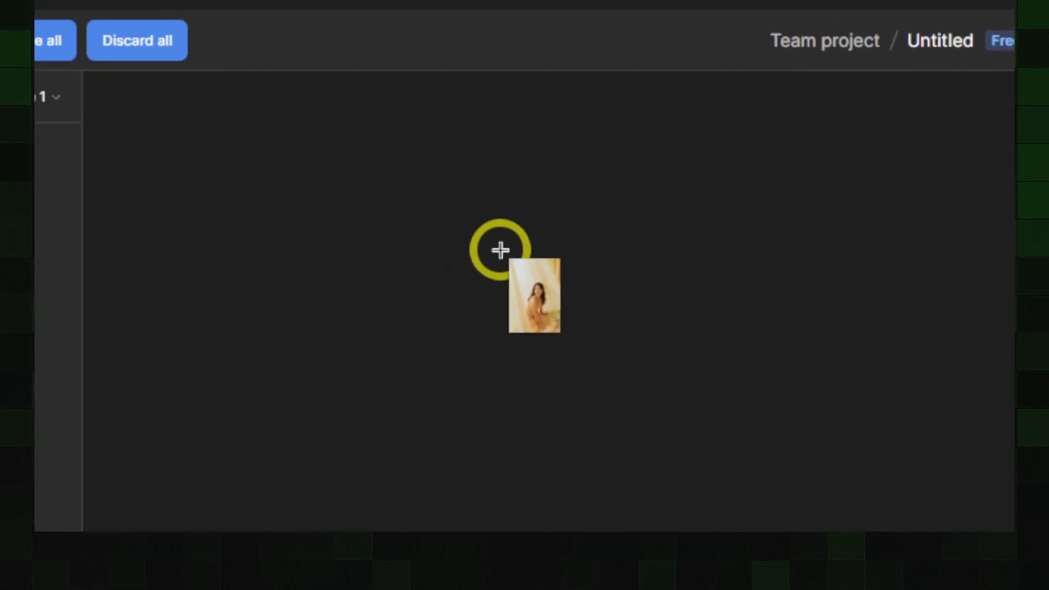
pyautogui.moveTo(477, 214); pyautogui.dragTo(631, 283)
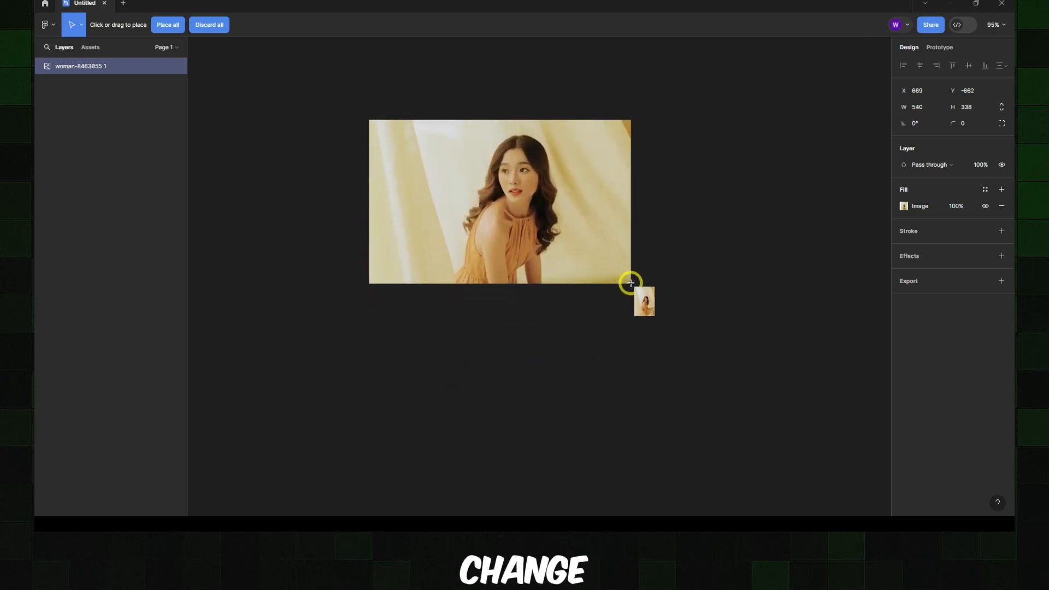
# Step: Clear the canvas by deleting the placed image and the leftover Mask group
pyautogui.moveTo(630, 283); pyautogui.dragTo(561, 220)
pyautogui.press('Delete')
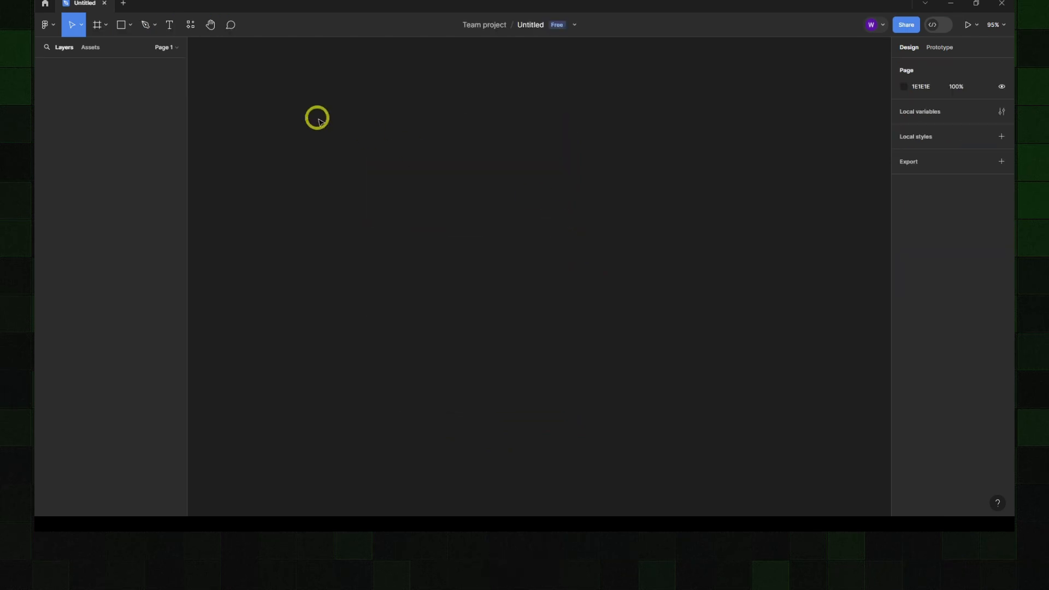
pyautogui.moveTo(319, 121); pyautogui.dragTo(362, 157)
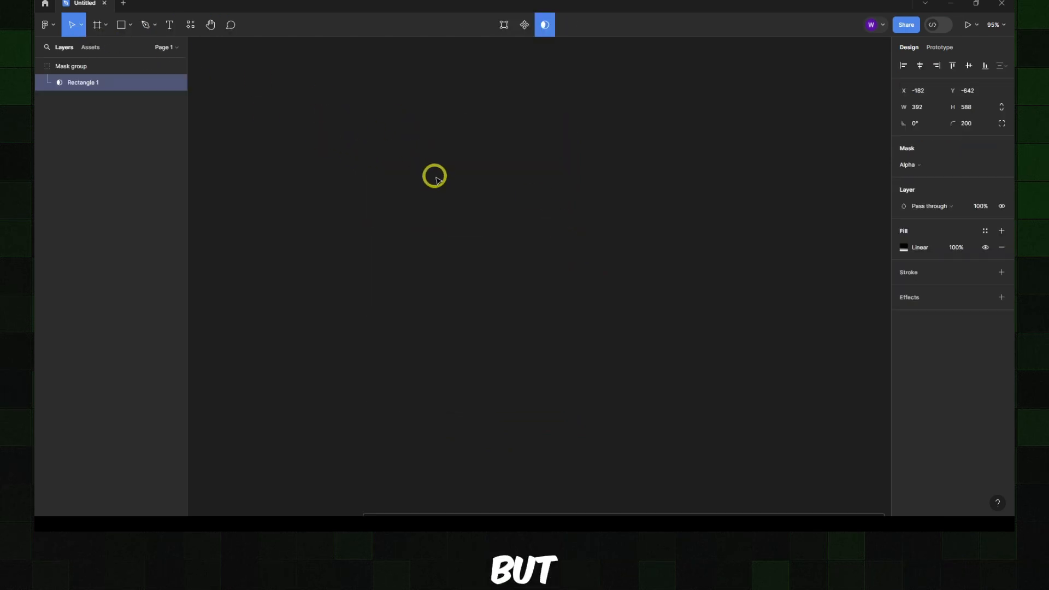
pyautogui.click(435, 179)
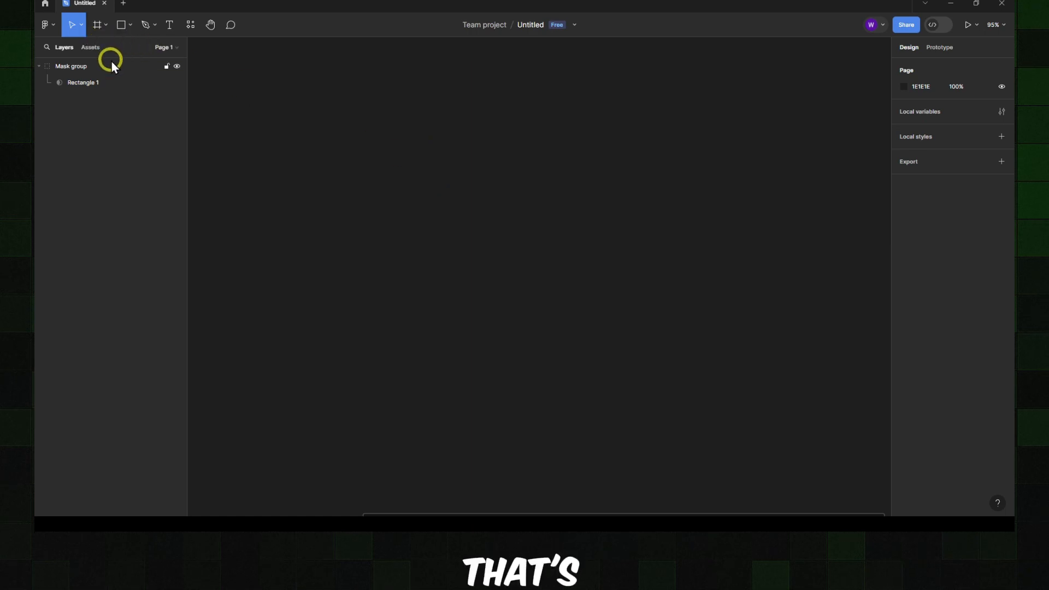
pyautogui.click(112, 81)
pyautogui.rightClick(113, 81)
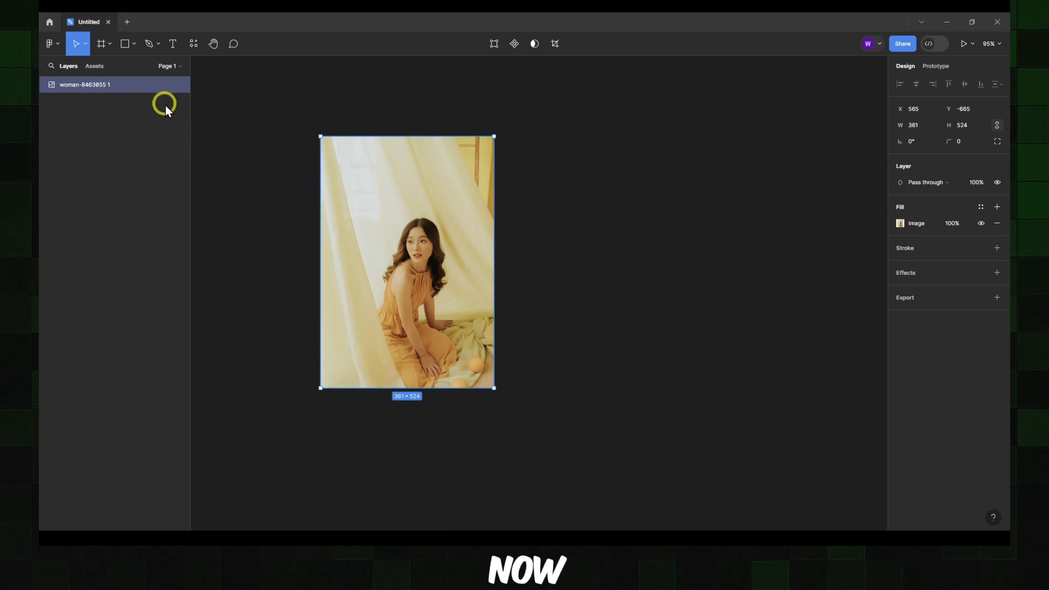
# Step: Draw a rectangle over the photo and enlarge it to about 384 × 555 so it covers the whole image
pyautogui.click(133, 43)
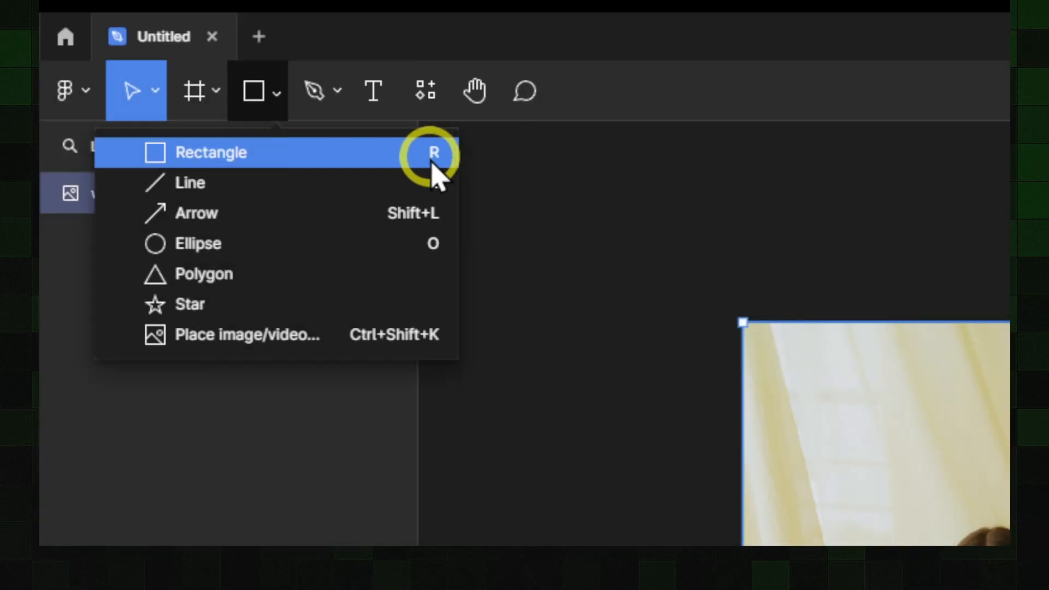
pyautogui.click(394, 155)
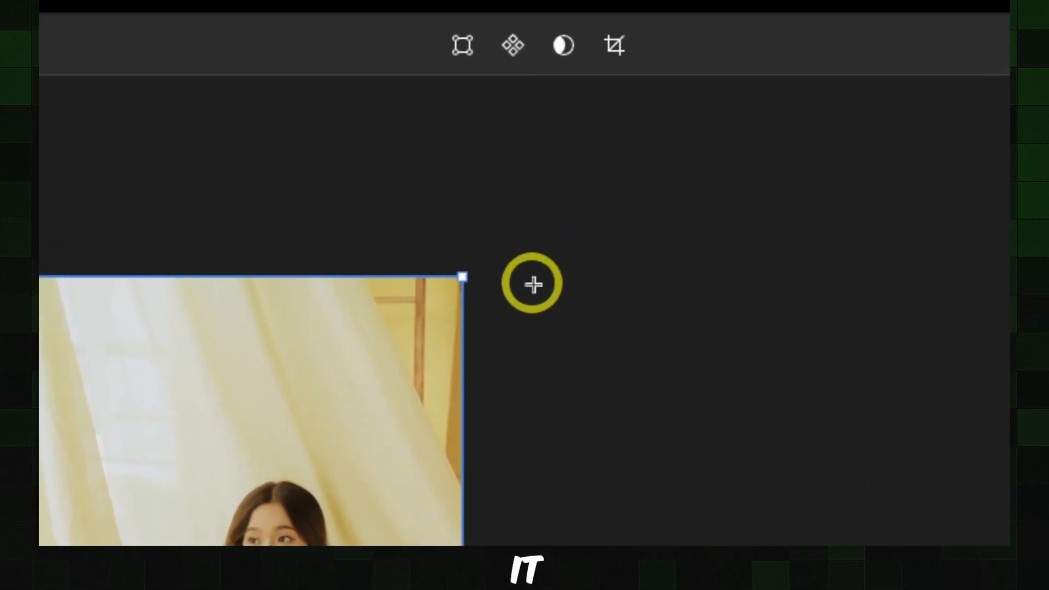
pyautogui.moveTo(801, 321)
pyautogui.mouseDown()
pyautogui.moveTo(676, 519)
pyautogui.moveTo(558, 297)
pyautogui.moveTo(429, 311)
pyautogui.mouseUp()
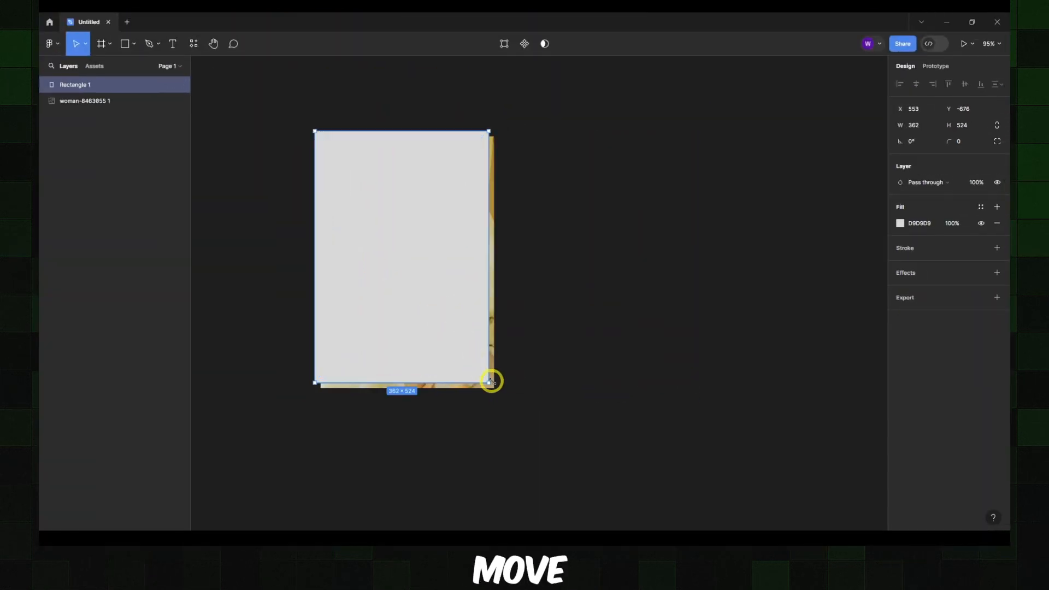
pyautogui.moveTo(486, 380); pyautogui.dragTo(499, 397)
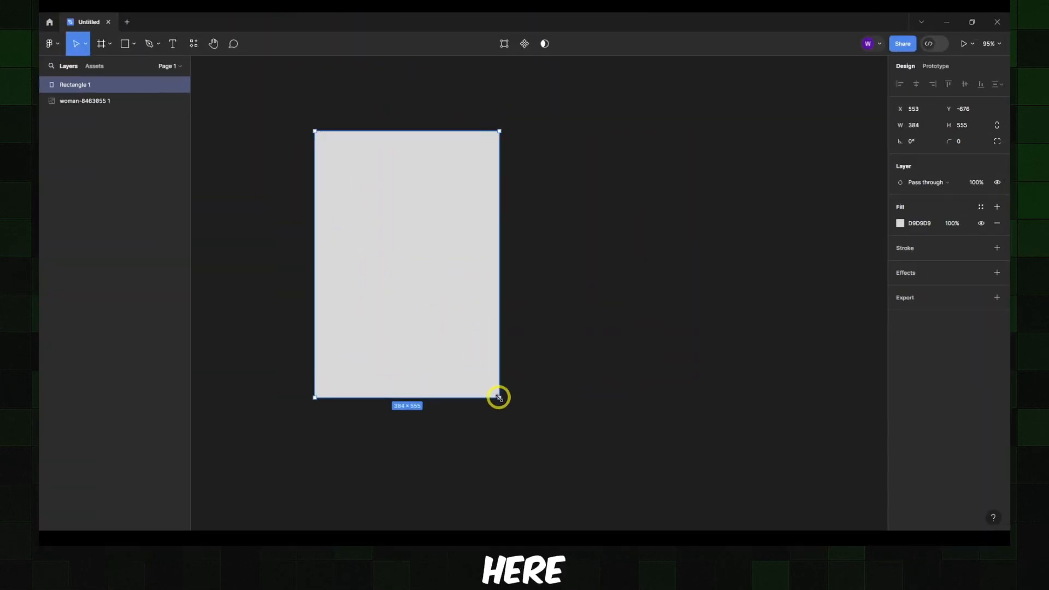
# Step: Send the rectangle to the back, behind the photo
pyautogui.rightClick(418, 198)
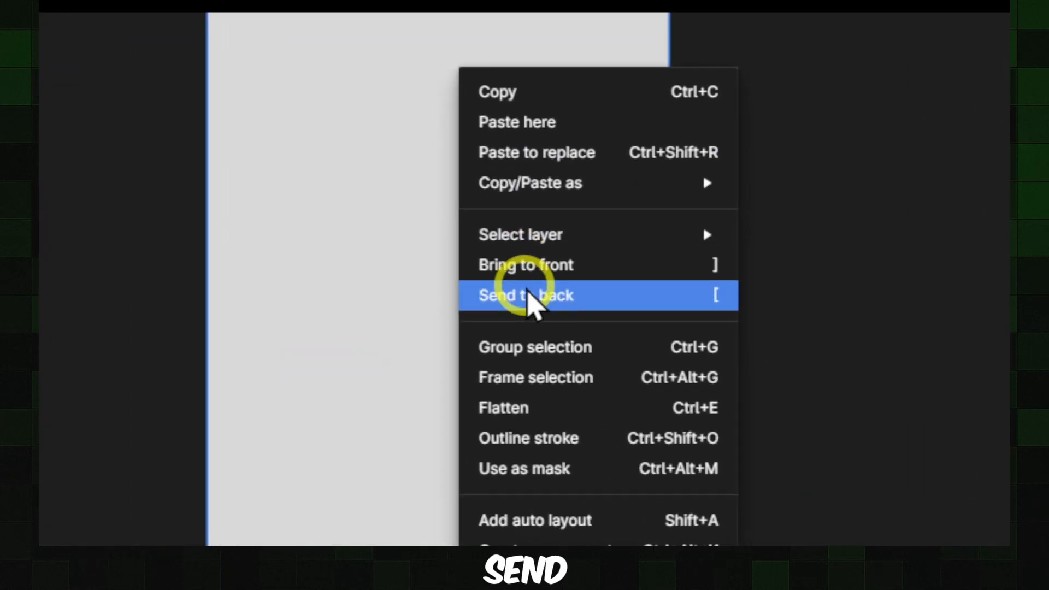
pyautogui.click(442, 285)
pyautogui.press('alt')
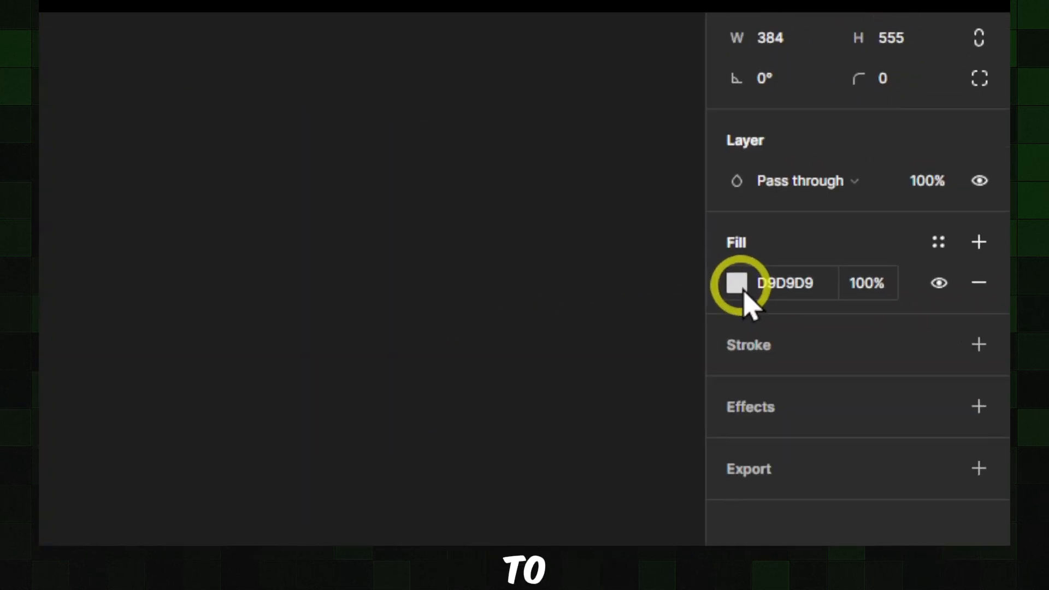
# Step: Change the rectangle's fill to a linear gradient and set its first colour stop to black (000000)
pyautogui.click(899, 223)
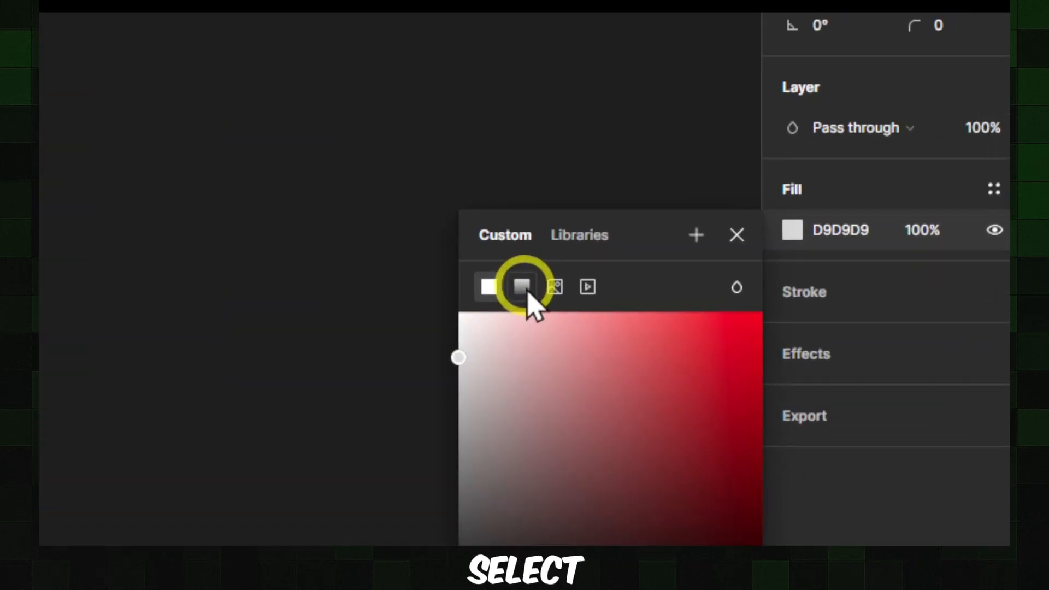
pyautogui.click(791, 245)
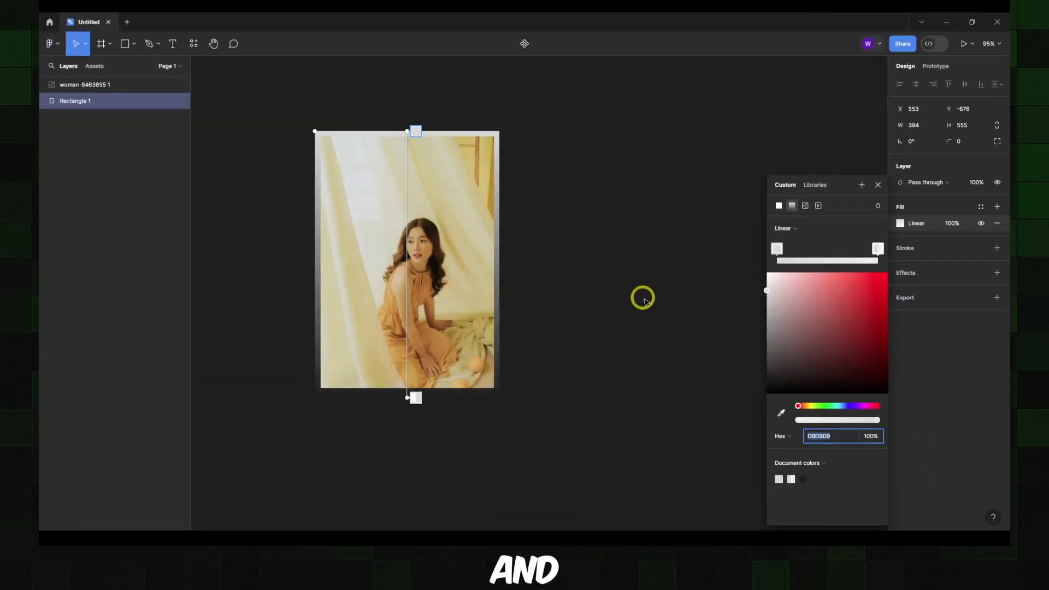
pyautogui.click(767, 295)
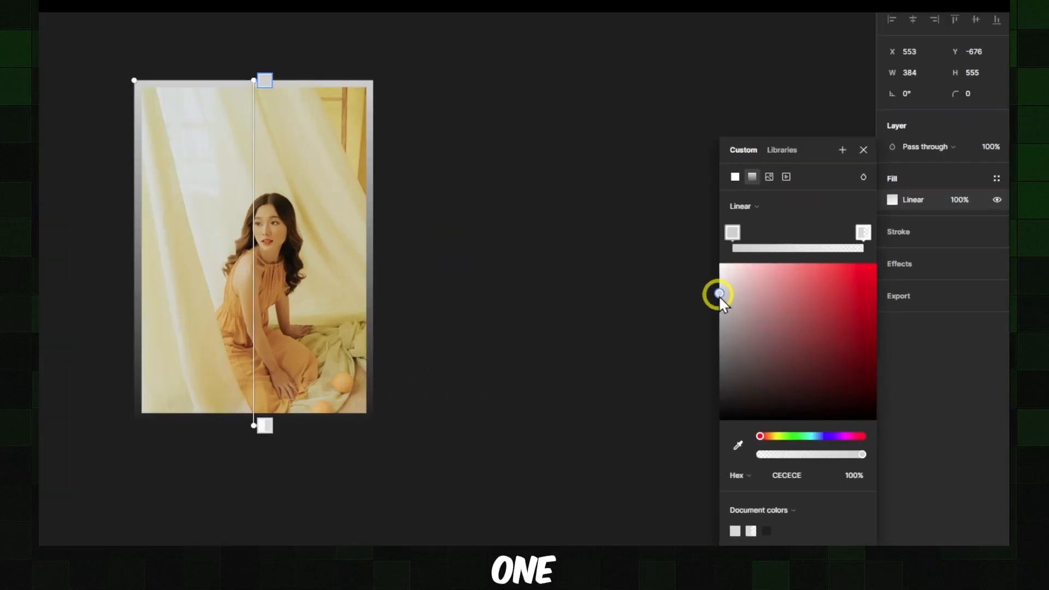
pyautogui.moveTo(719, 295); pyautogui.dragTo(719, 419)
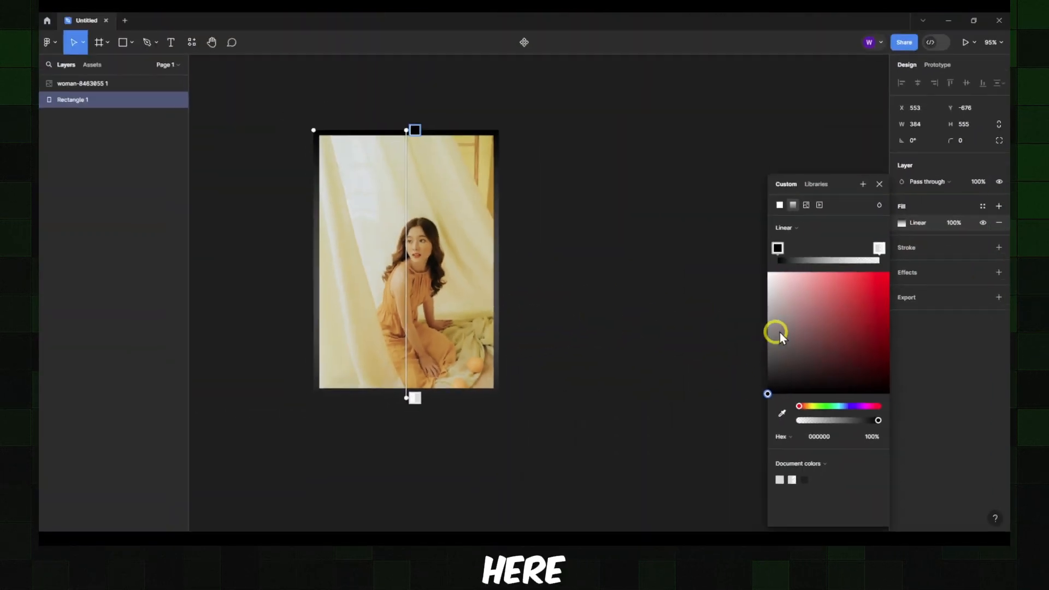
# Step: Set the gradient's end colour stop to black (000000) with 0% opacity
pyautogui.click(876, 250)
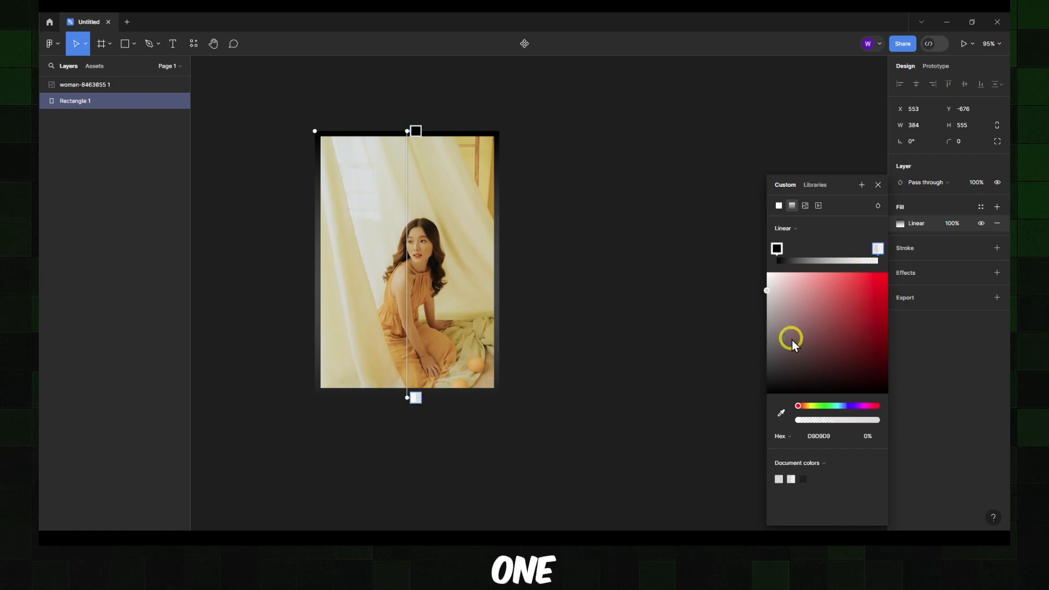
pyautogui.moveTo(767, 290); pyautogui.dragTo(766, 407)
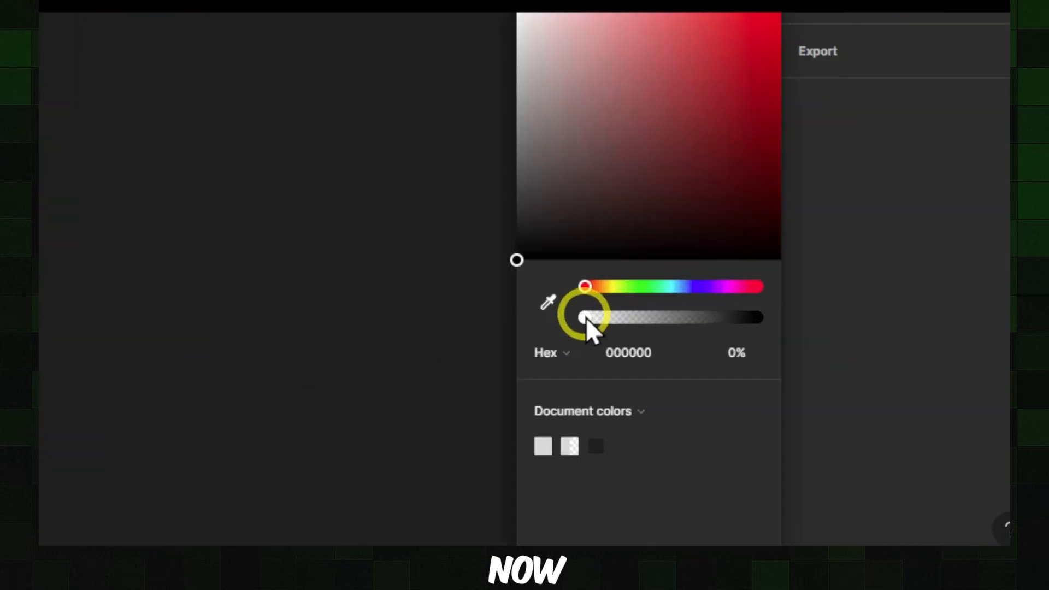
pyautogui.moveTo(800, 425); pyautogui.dragTo(883, 421)
pyautogui.moveTo(751, 295); pyautogui.dragTo(707, 300)
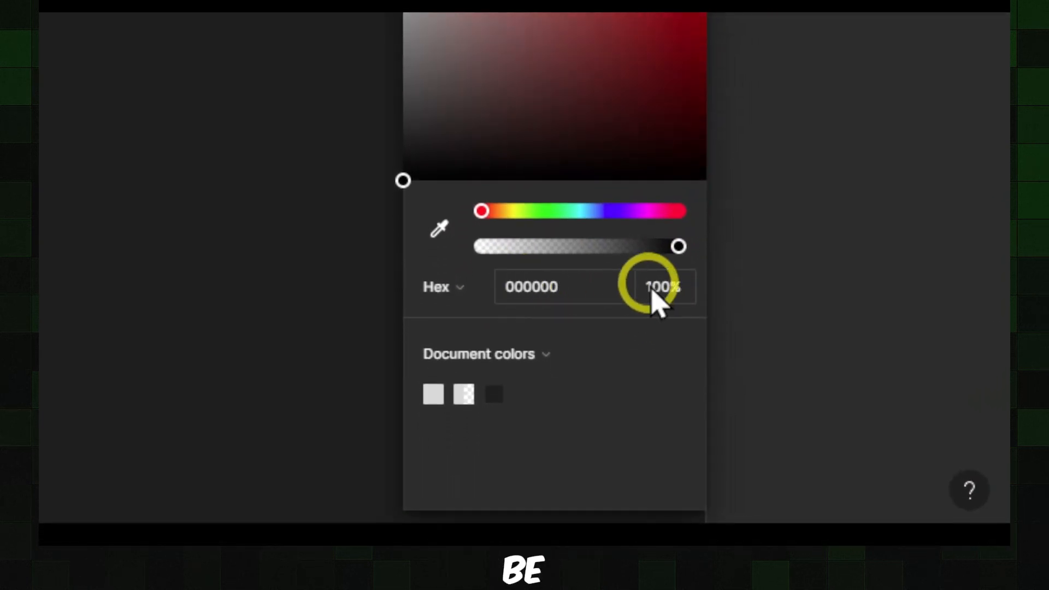
pyautogui.click(655, 290)
pyautogui.moveTo(624, 251); pyautogui.dragTo(532, 252)
pyautogui.moveTo(530, 288); pyautogui.dragTo(475, 278)
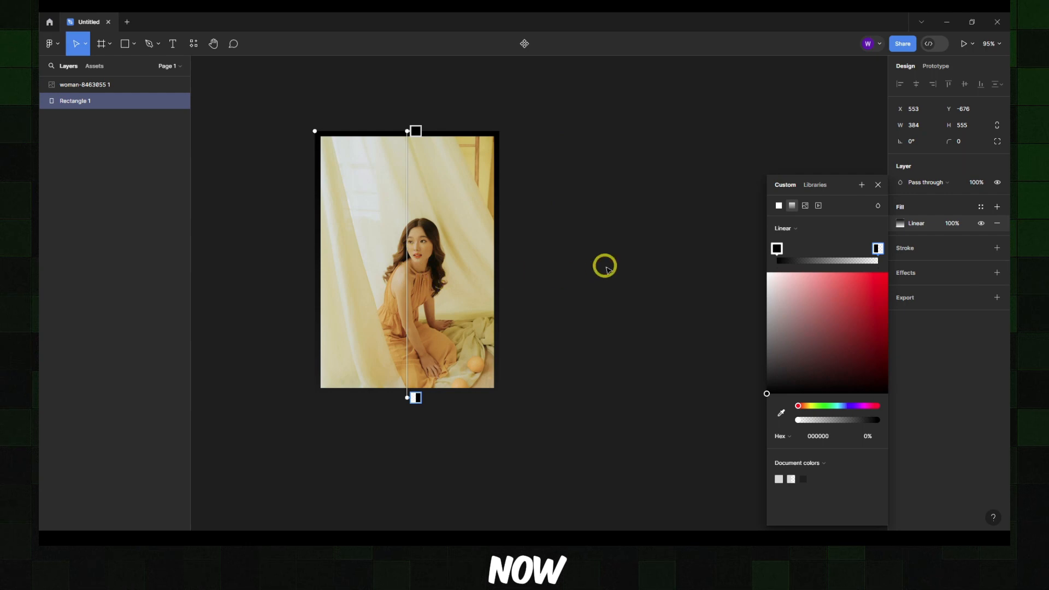
pyautogui.click(877, 185)
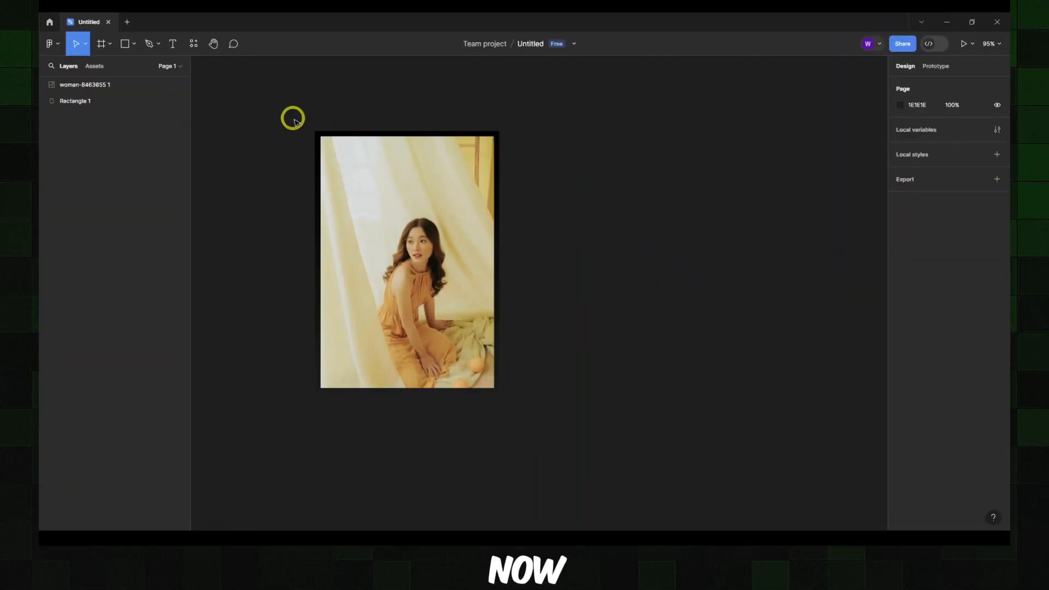
# Step: Align the rectangle with the photo's top-left corner and shrink it to the photo's size of 361 × 524
pyautogui.moveTo(293, 118); pyautogui.dragTo(553, 458)
pyautogui.click(258, 209)
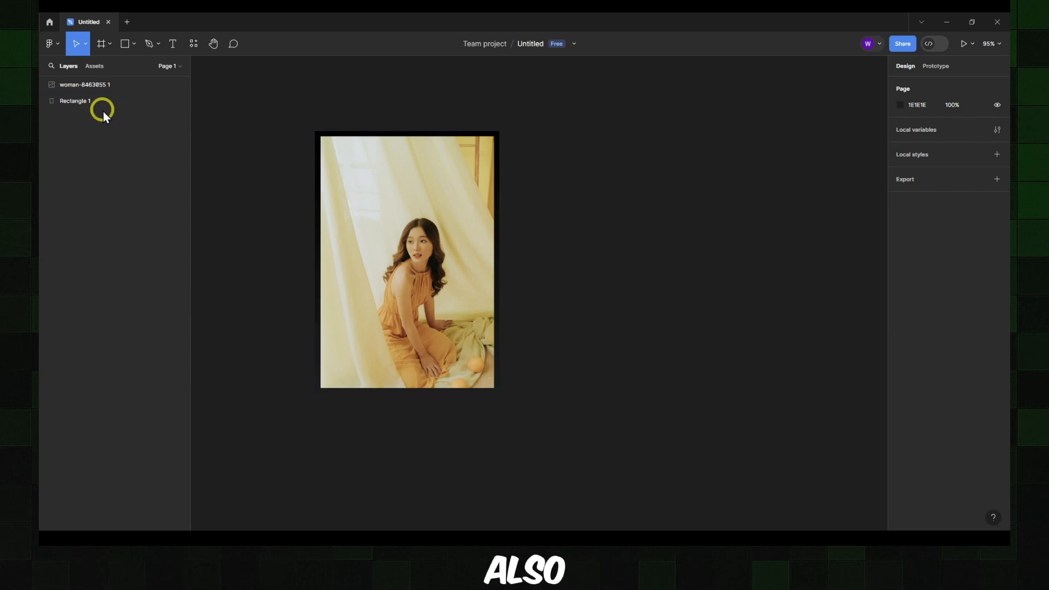
pyautogui.click(315, 143)
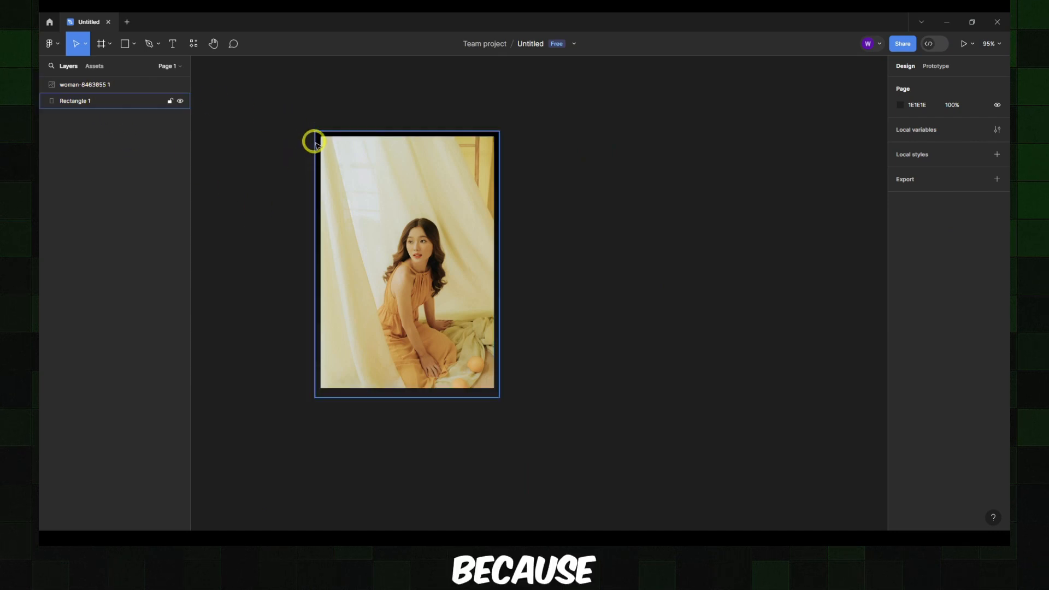
pyautogui.moveTo(315, 142); pyautogui.dragTo(322, 146)
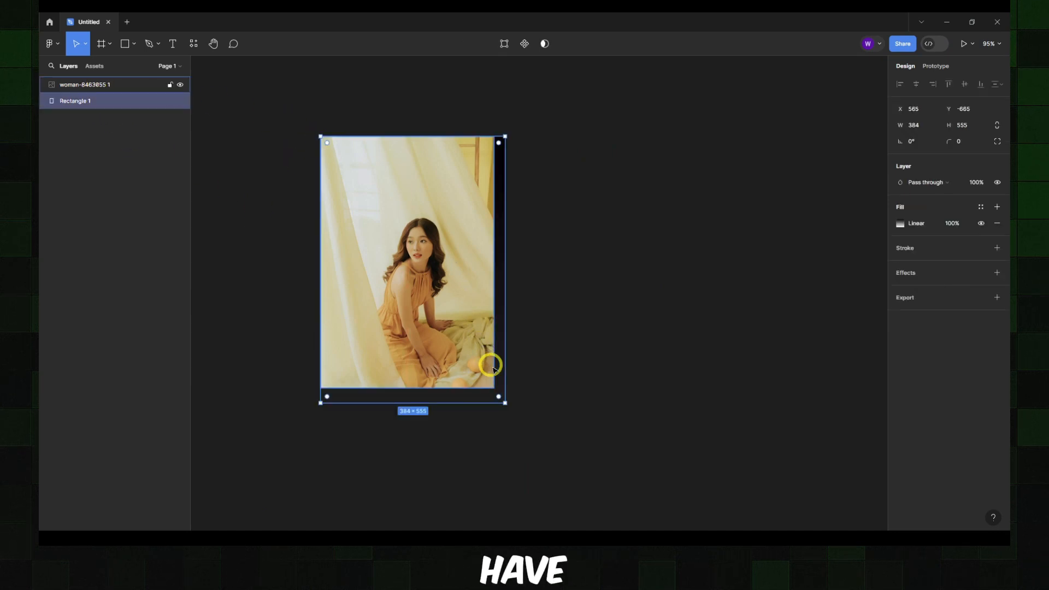
pyautogui.moveTo(503, 398); pyautogui.dragTo(493, 388)
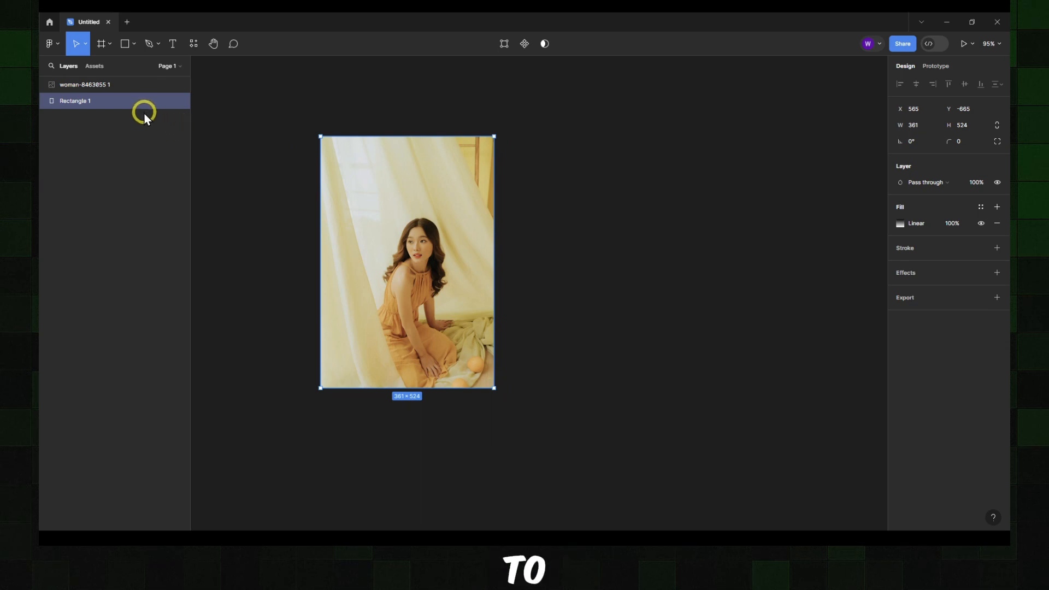
# Step: Select the photo and rectangle layers together, and undo the rectangle's move and resize
pyautogui.click(123, 90)
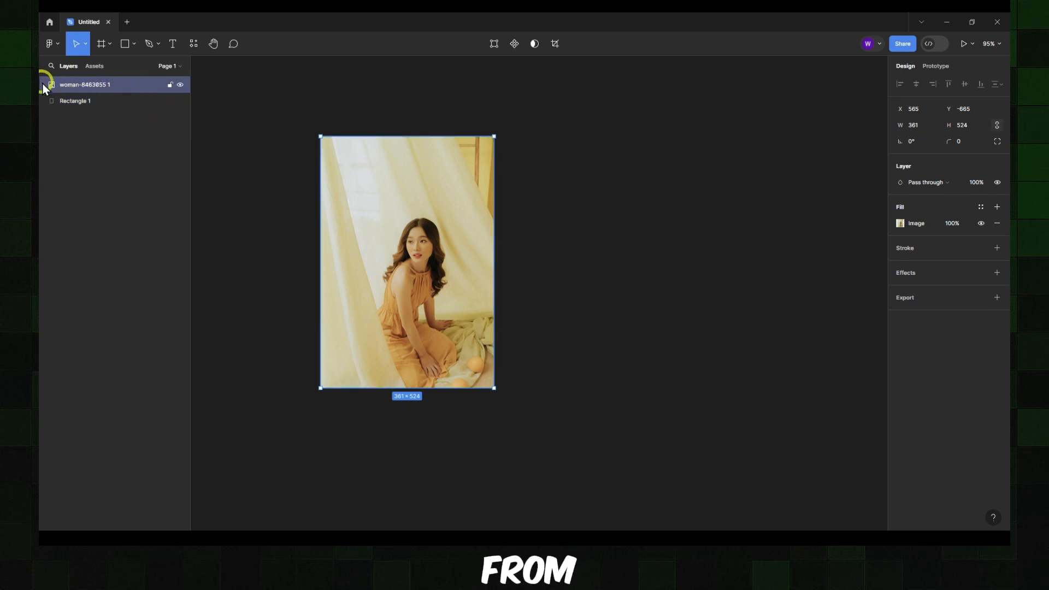
pyautogui.keyDown('shift'); pyautogui.click(71, 100); pyautogui.keyUp('shift')
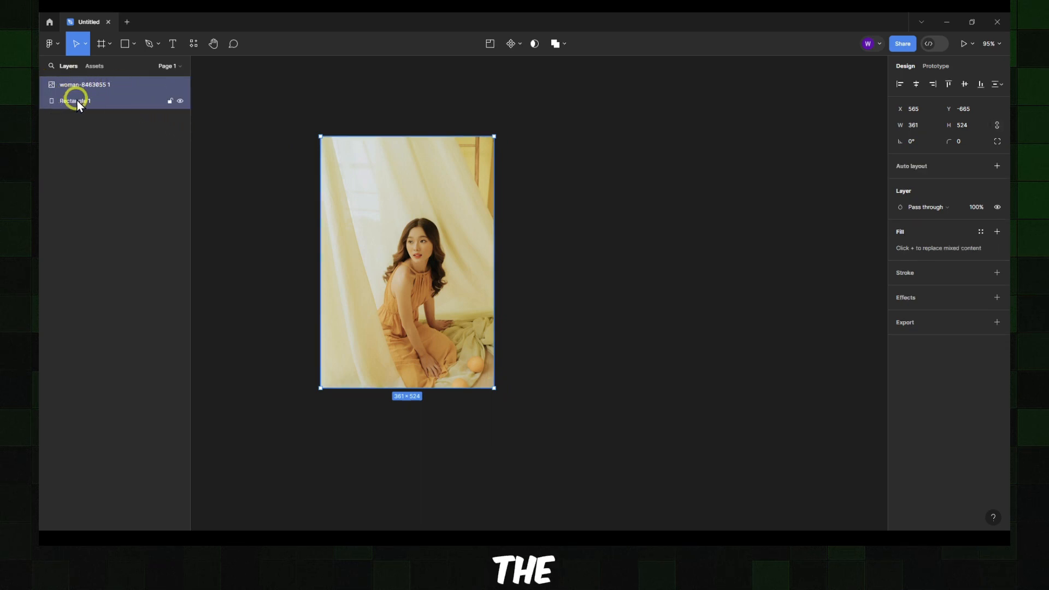
pyautogui.click(168, 141)
pyautogui.moveTo(317, 108); pyautogui.dragTo(340, 135)
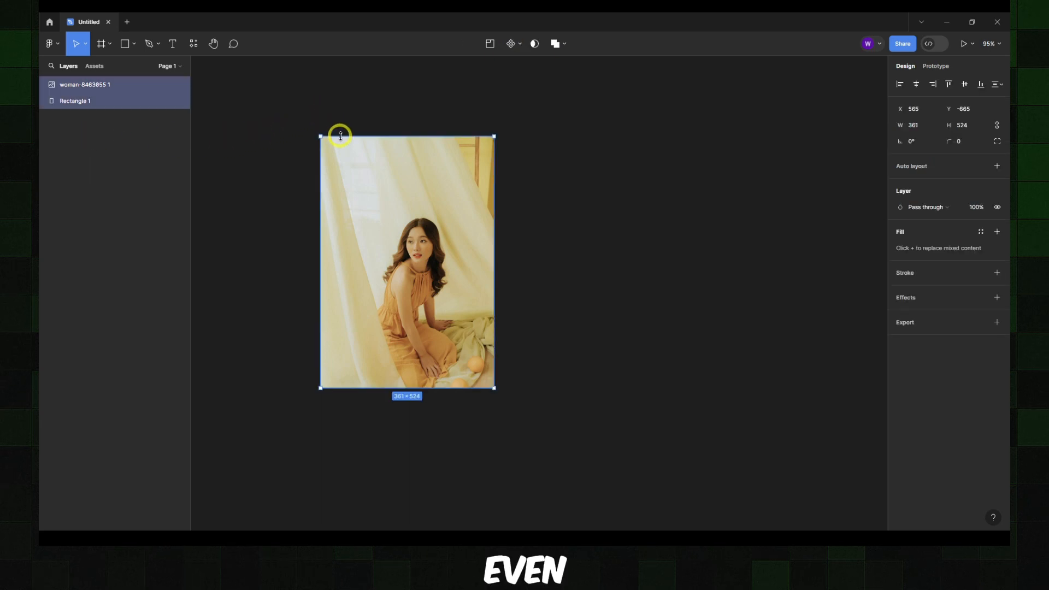
pyautogui.click(341, 136)
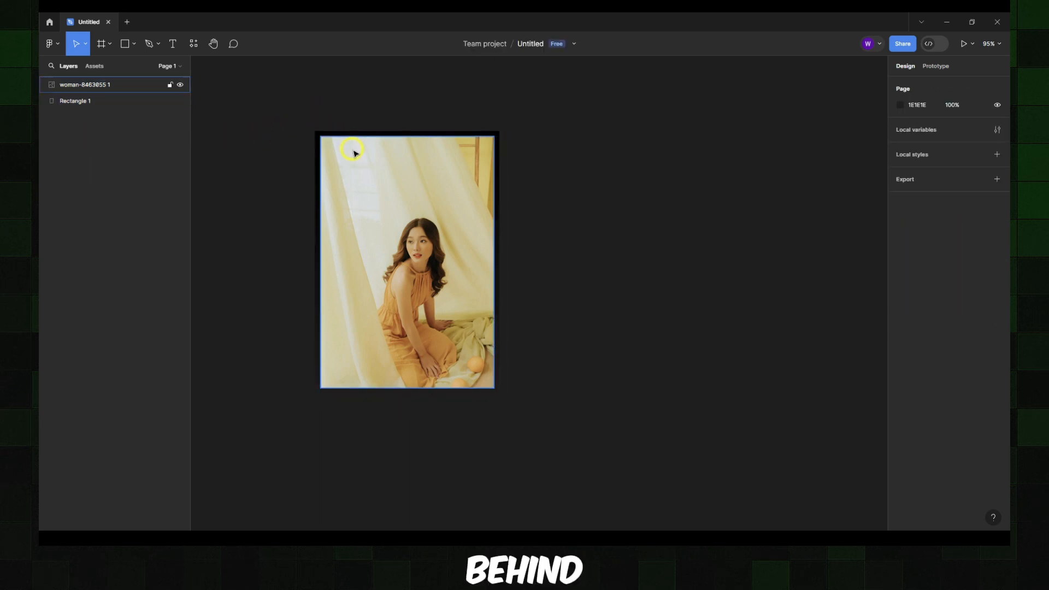
# Step: Select both the photo and the rectangle and apply Use as mask so the gradient rectangle masks the photo
pyautogui.hotkey('ctrl', 'a')
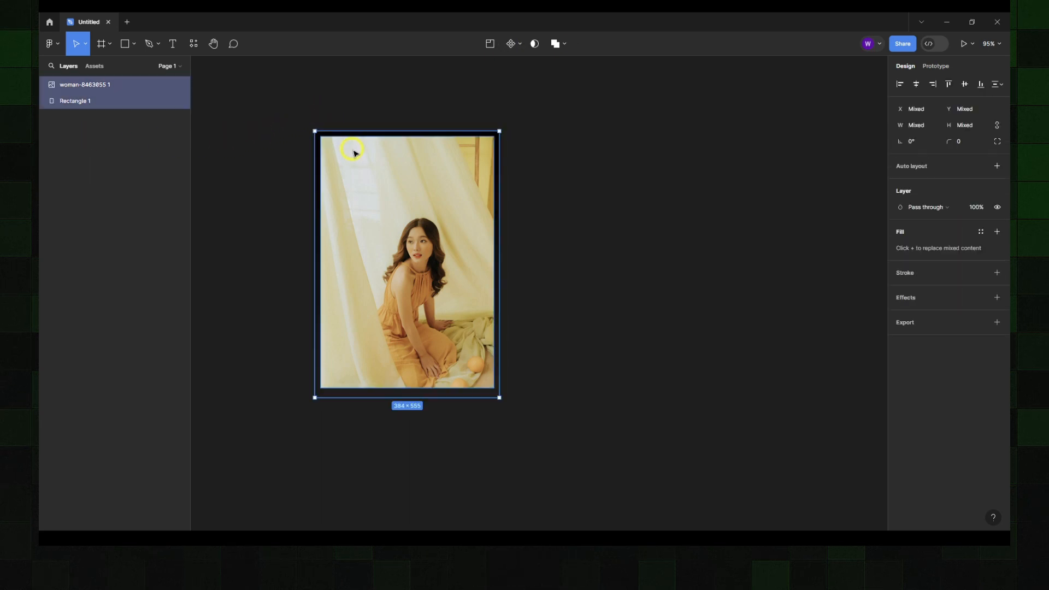
pyautogui.moveTo(537, 135); pyautogui.dragTo(358, 273)
pyautogui.rightClick(345, 195)
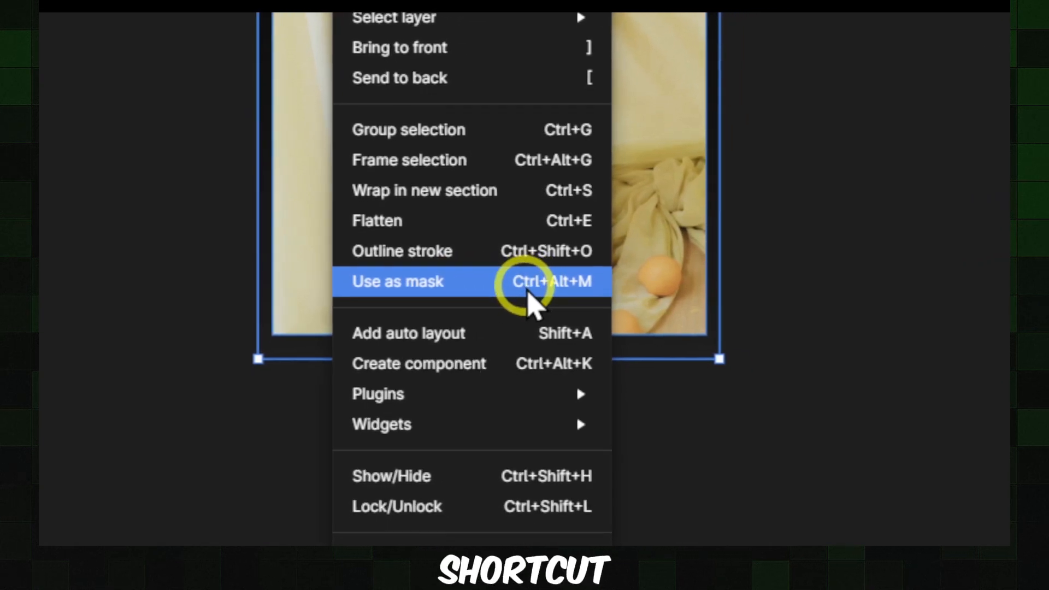
pyautogui.hotkey('ctrl', 'alt', 'm')
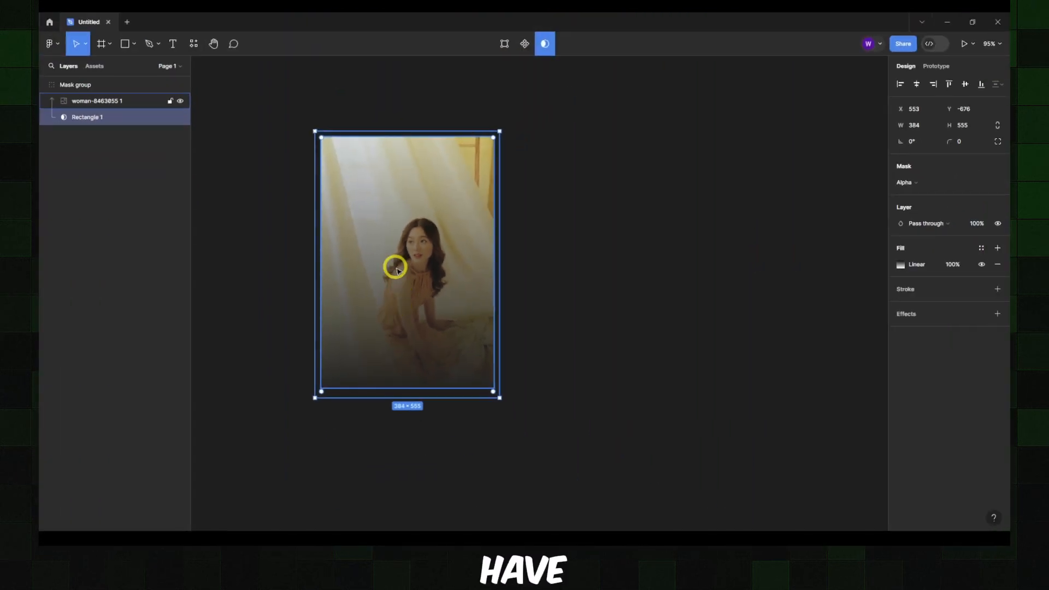
pyautogui.click(571, 263)
pyautogui.click(444, 242)
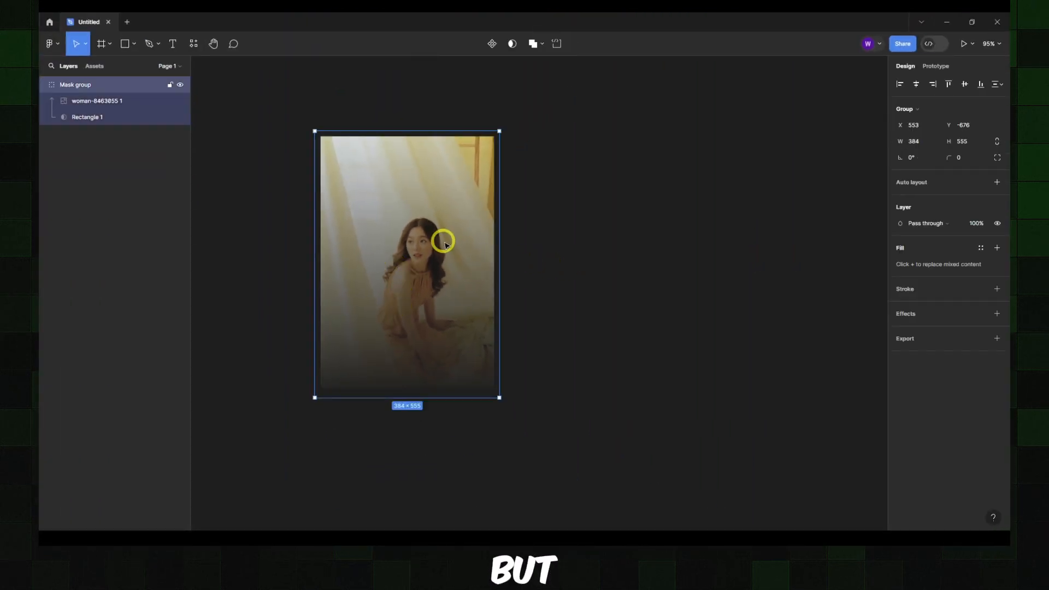
pyautogui.click(550, 262)
pyautogui.click(484, 382)
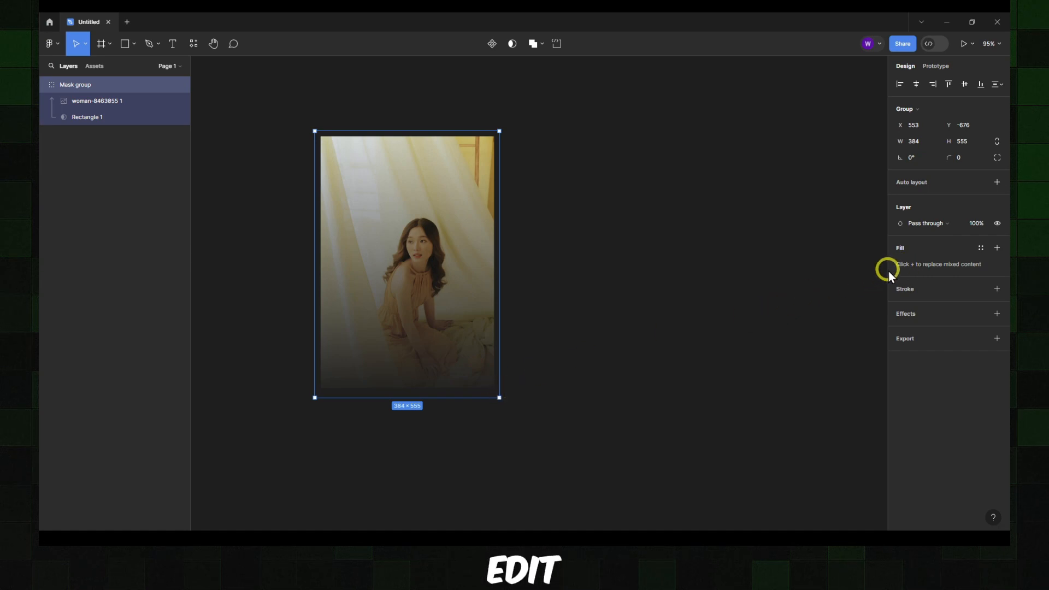
# Step: Open the gradient fill of the Rectangle 1 mask and add a black (000000) stop about two thirds along the gradient
pyautogui.click(127, 119)
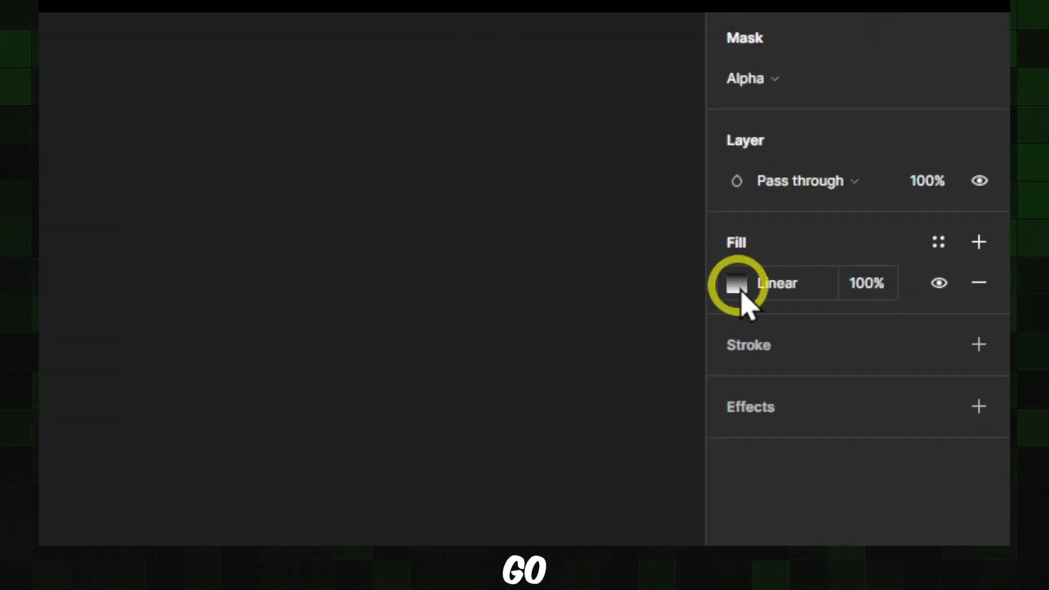
pyautogui.click(901, 266)
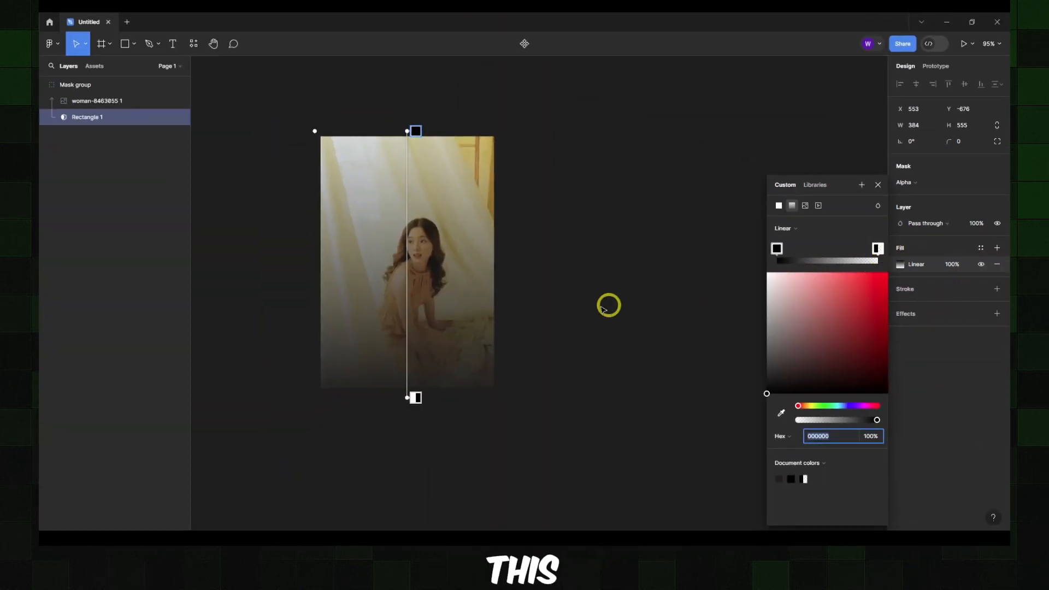
pyautogui.moveTo(416, 397)
pyautogui.mouseDown()
pyautogui.moveTo(412, 297)
pyautogui.moveTo(413, 392)
pyautogui.mouseUp()
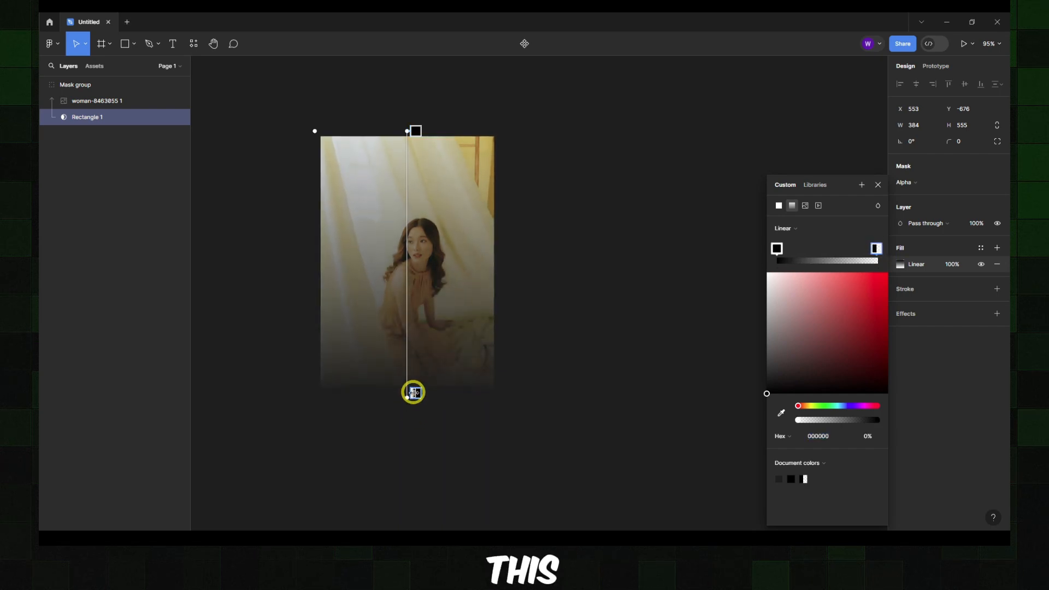
pyautogui.moveTo(778, 250)
pyautogui.mouseDown()
pyautogui.moveTo(868, 256)
pyautogui.moveTo(770, 255)
pyautogui.mouseUp()
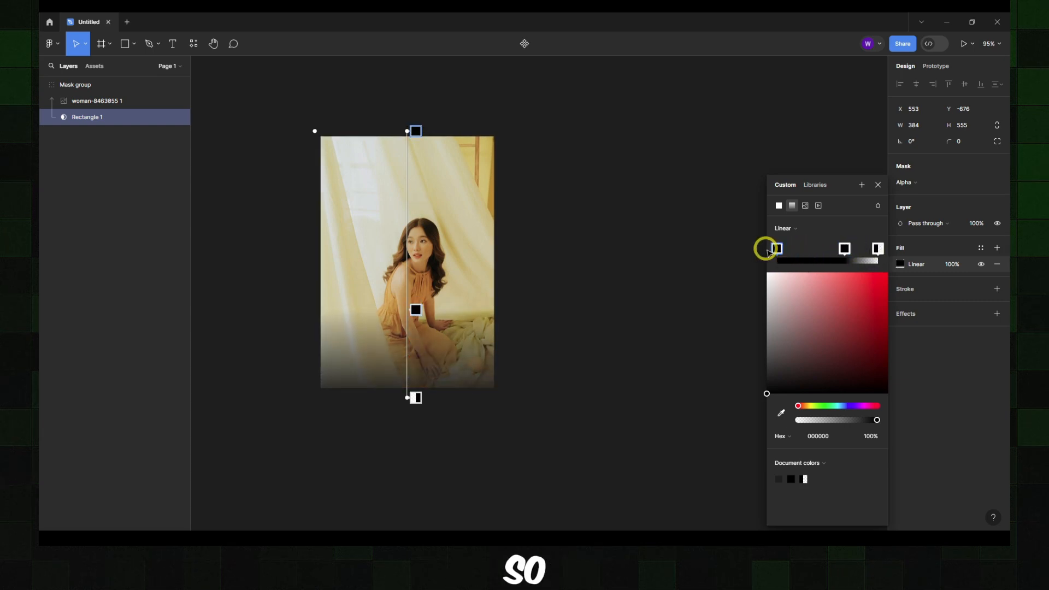
# Step: Set the gradient's start stop to 0% opacity and add a red (FF0000) stop at 59.22% opacity between it and the black stop
pyautogui.moveTo(874, 422); pyautogui.dragTo(771, 415)
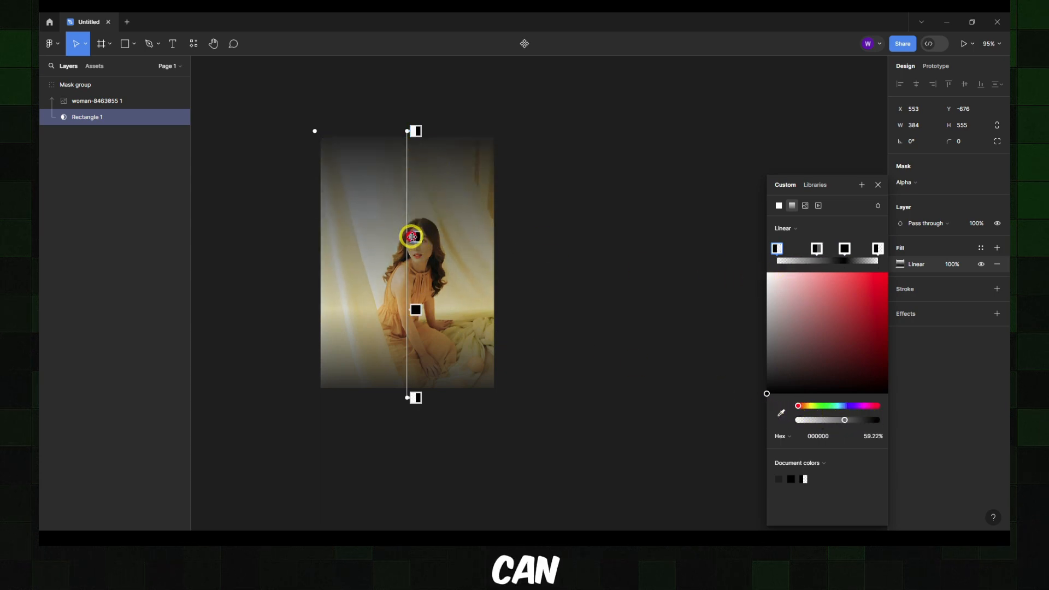
pyautogui.moveTo(803, 304); pyautogui.dragTo(892, 277)
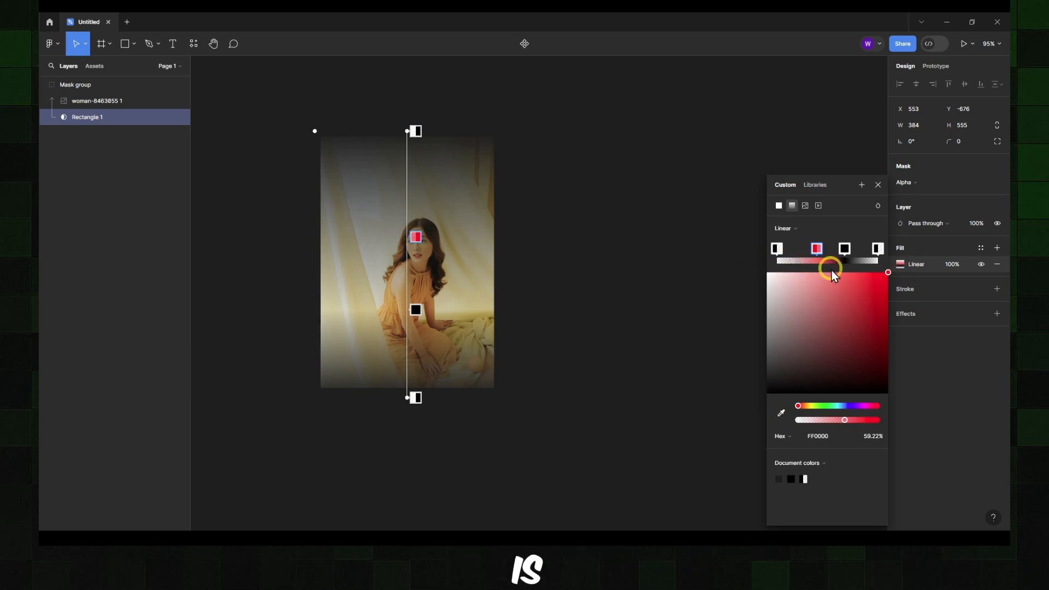
pyautogui.moveTo(812, 251); pyautogui.dragTo(801, 247)
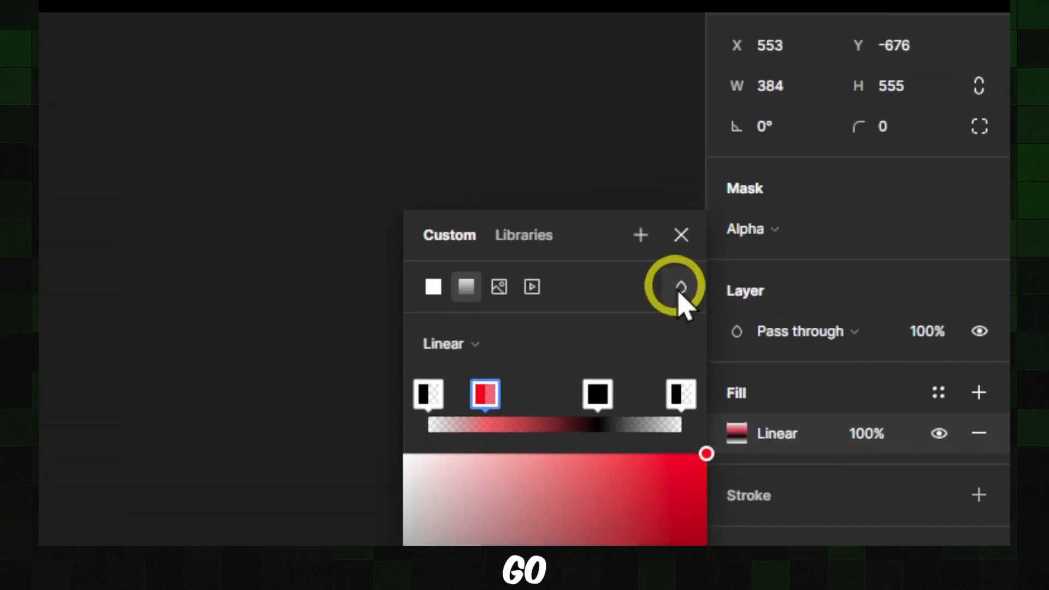
# Step: Try the Saturation and Hard light blend modes on the gradient fill, and set it to Plus darker
pyautogui.click(877, 206)
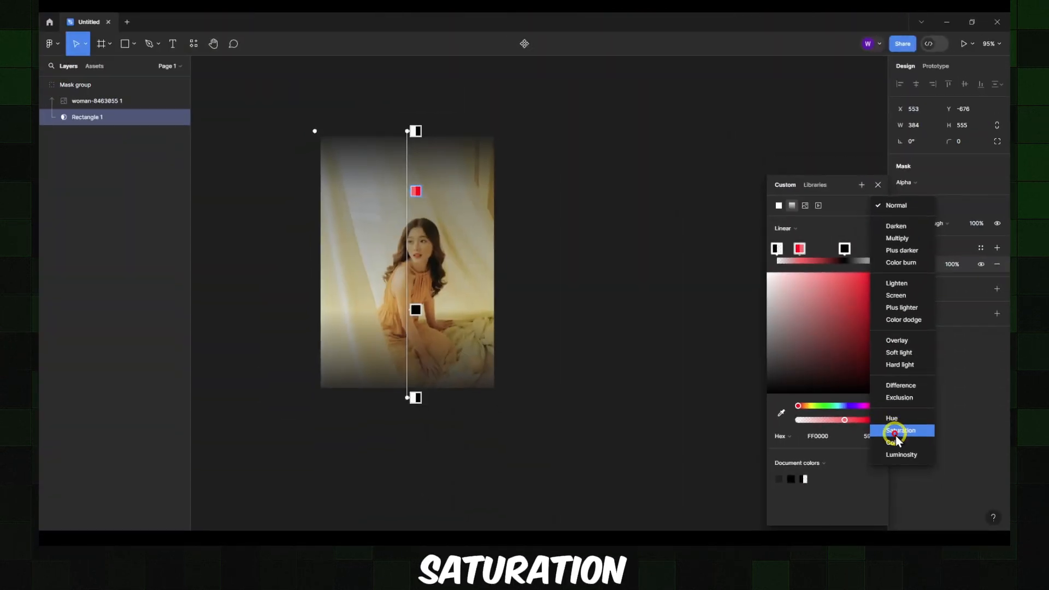
pyautogui.click(895, 431)
pyautogui.click(878, 207)
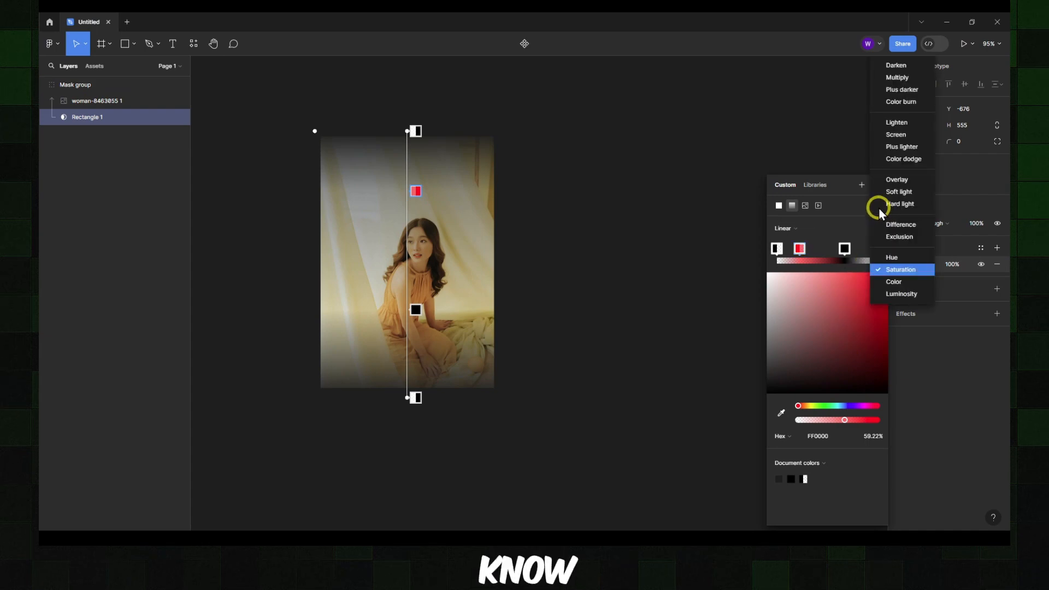
pyautogui.click(879, 208)
pyautogui.click(879, 207)
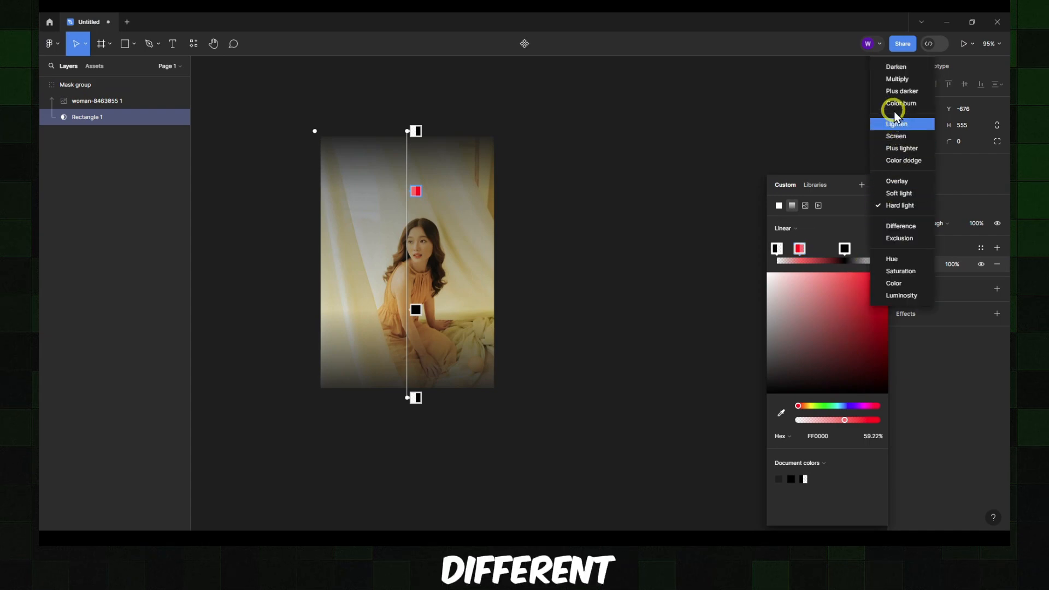
pyautogui.click(897, 92)
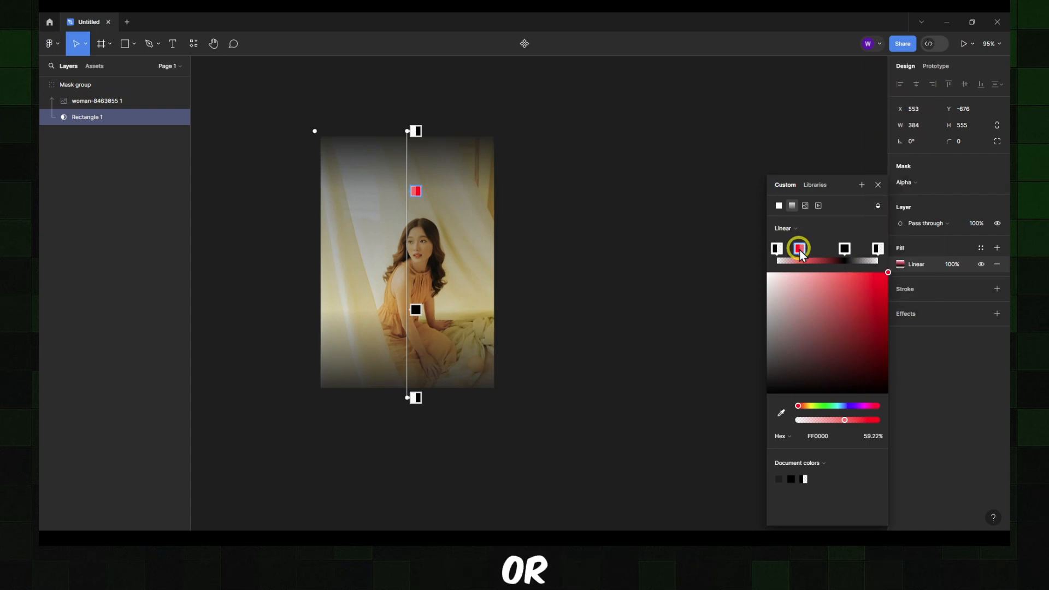
# Step: Delete the red gradient stop and recolour the start stop to purple (3B32A7) at 100% opacity
pyautogui.press('Delete')
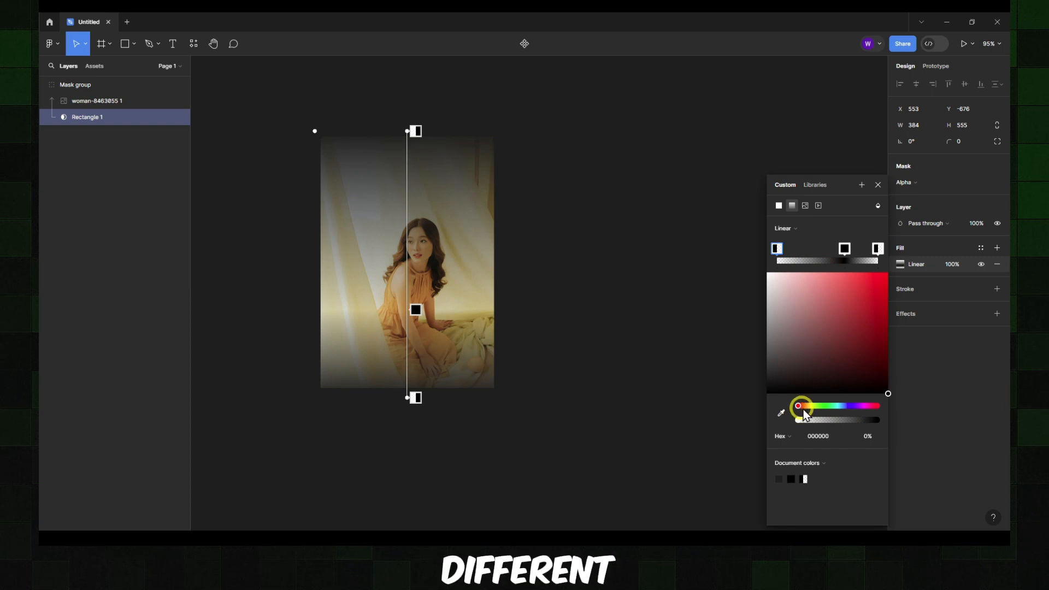
pyautogui.moveTo(803, 405); pyautogui.dragTo(851, 406)
pyautogui.moveTo(850, 370); pyautogui.dragTo(850, 314)
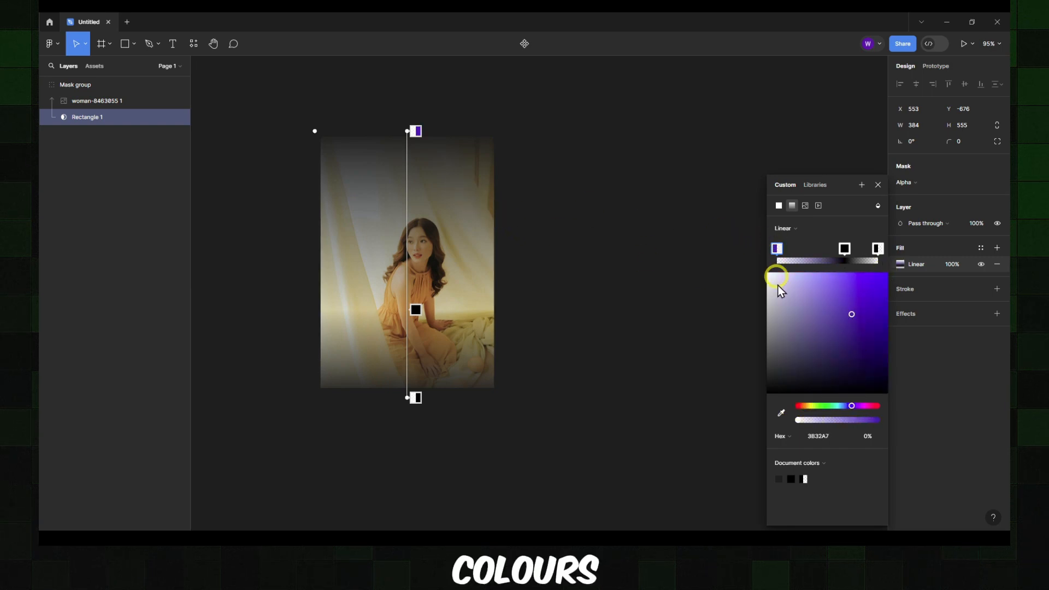
pyautogui.moveTo(814, 422); pyautogui.dragTo(906, 424)
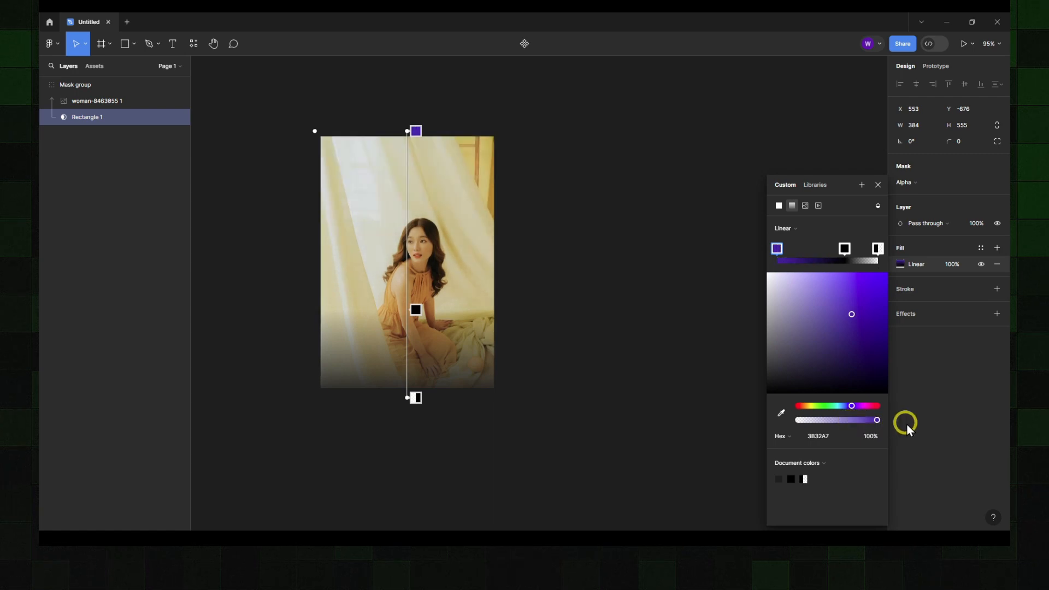
# Step: Try other blend modes on the mask's gradient fill, including Lighten and Multiply
pyautogui.click(877, 206)
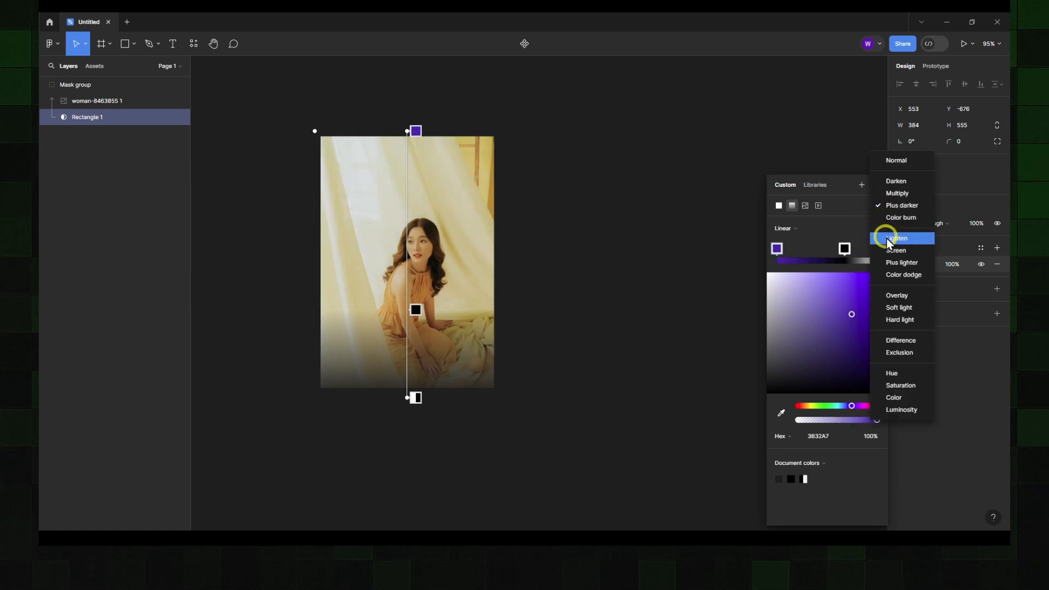
pyautogui.click(886, 240)
pyautogui.click(875, 209)
pyautogui.click(878, 163)
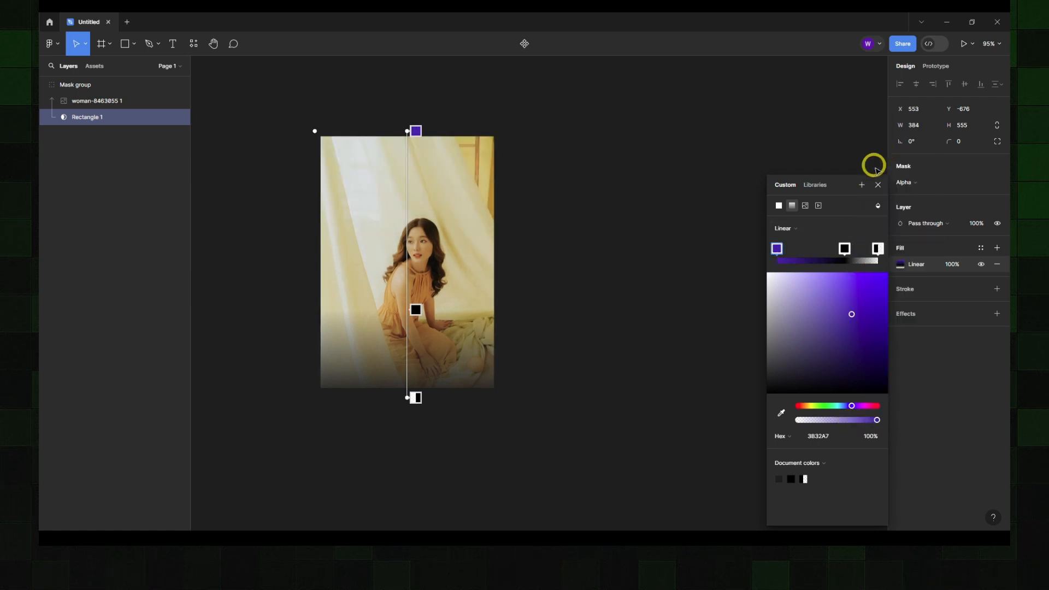
pyautogui.click(876, 207)
pyautogui.click(911, 409)
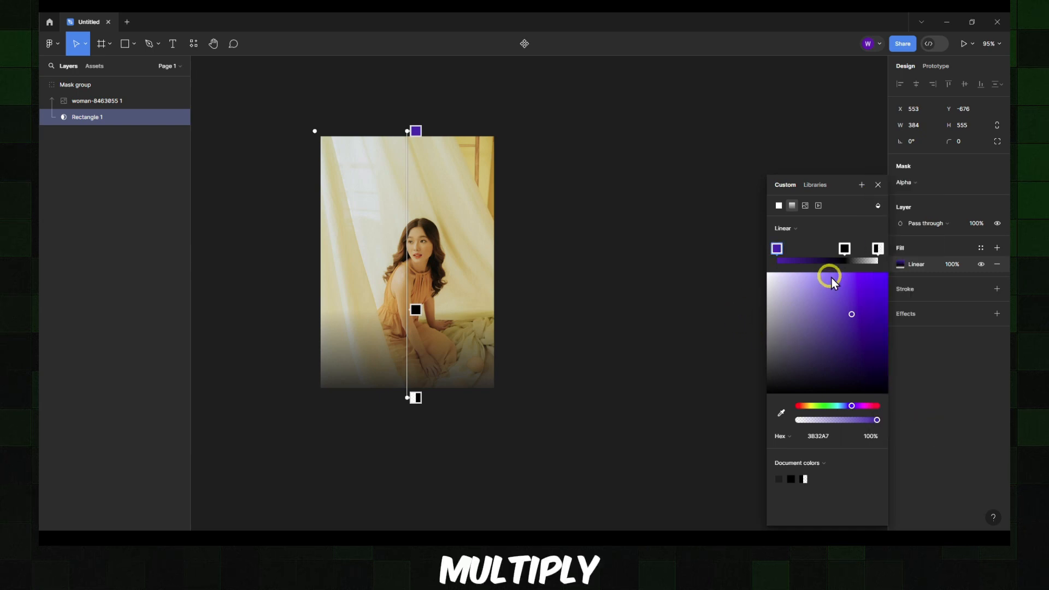
# Step: Move the purple stop to about the middle of the gradient and recolour it to red (FF0F00) at 74% opacity
pyautogui.moveTo(845, 250)
pyautogui.mouseDown()
pyautogui.moveTo(756, 249)
pyautogui.moveTo(854, 249)
pyautogui.moveTo(830, 249)
pyautogui.mouseUp()
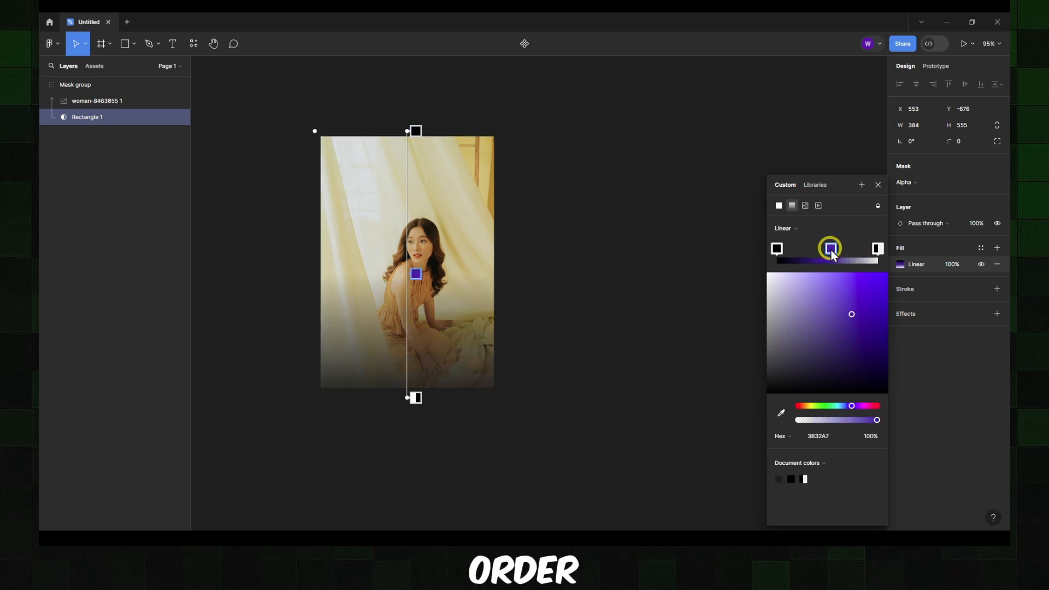
pyautogui.moveTo(833, 422); pyautogui.dragTo(797, 405)
pyautogui.moveTo(851, 314); pyautogui.dragTo(856, 312)
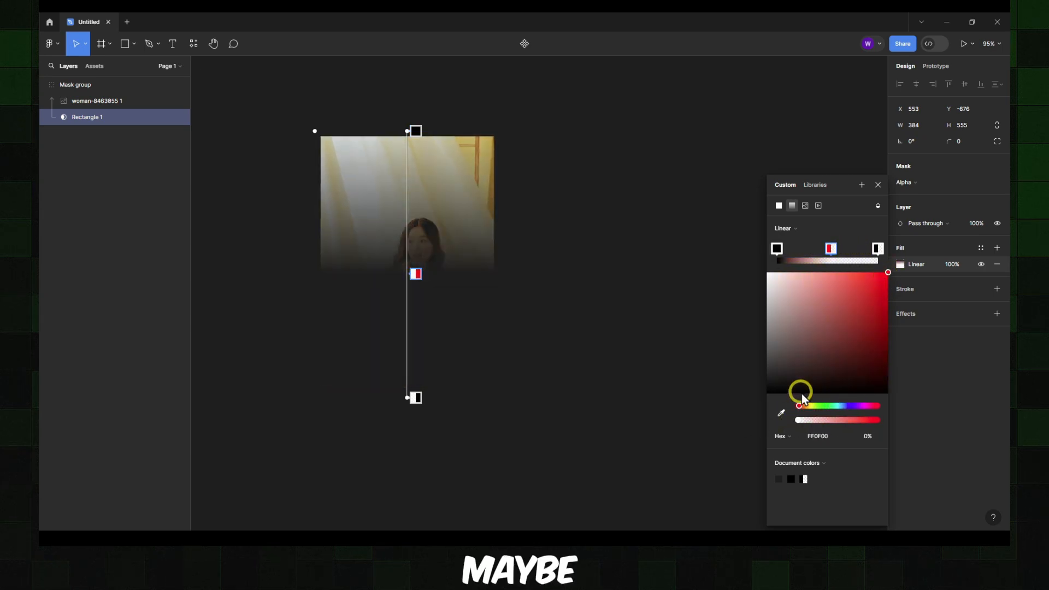
pyautogui.moveTo(796, 419); pyautogui.dragTo(856, 417)
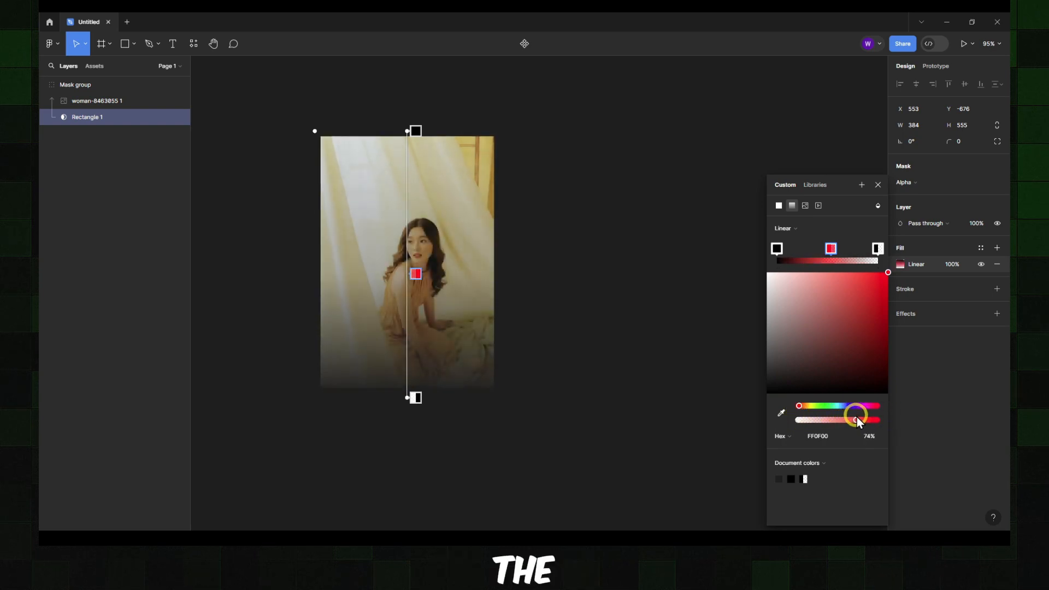
# Step: Delete the red middle stop and move the gradient's end handle up, just inside the photo's lower edge
pyautogui.click(829, 247)
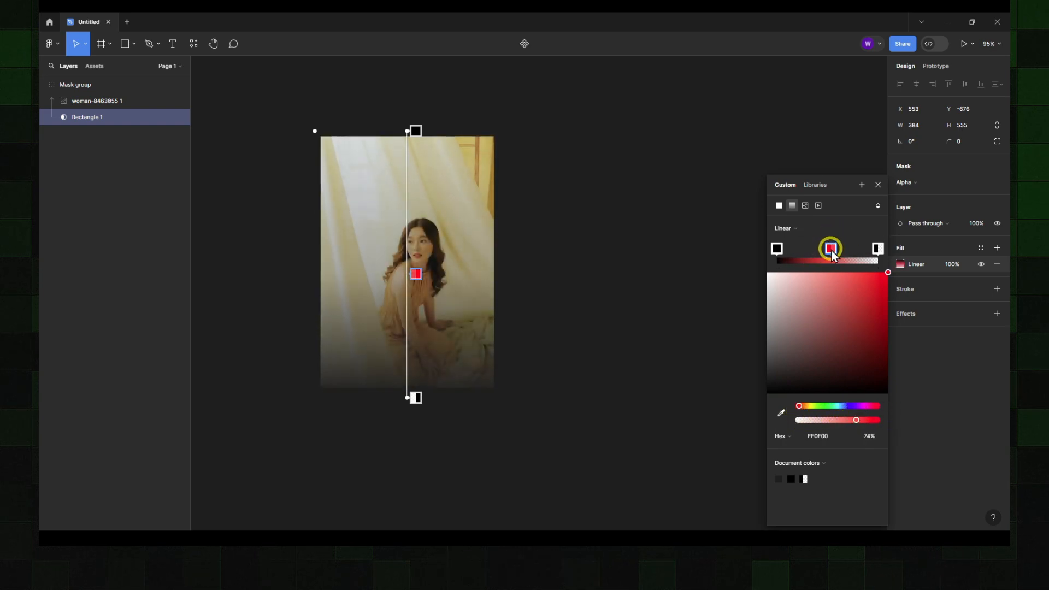
pyautogui.press('Delete')
pyautogui.moveTo(408, 384)
pyautogui.mouseDown()
pyautogui.moveTo(409, 284)
pyautogui.moveTo(415, 415)
pyautogui.moveTo(411, 378)
pyautogui.mouseUp()
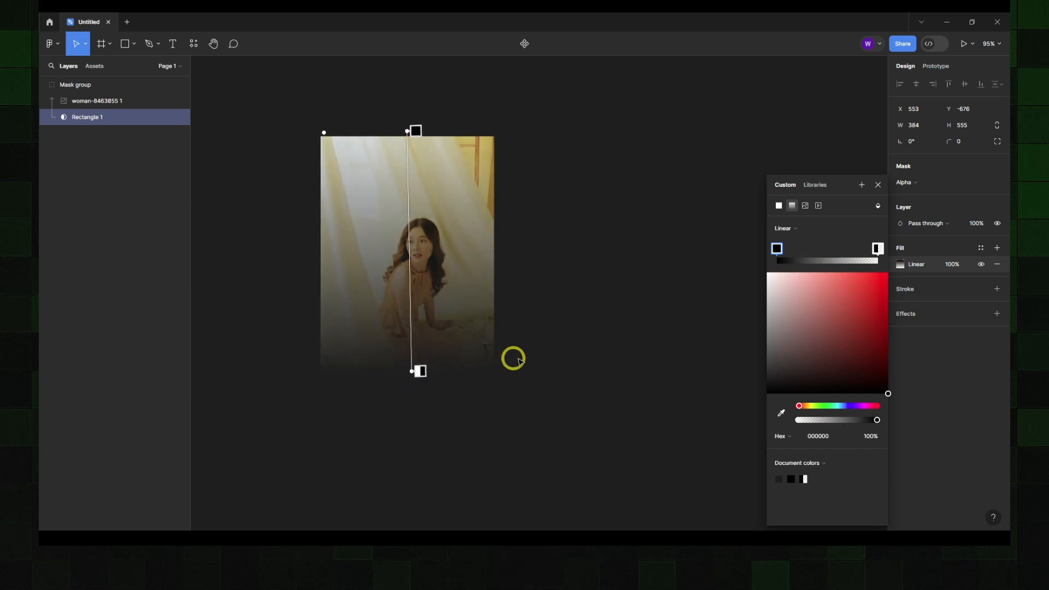
# Step: Draw a new frame of about 405 × 544 to the right of the masked photo
pyautogui.moveTo(517, 281); pyautogui.dragTo(441, 296)
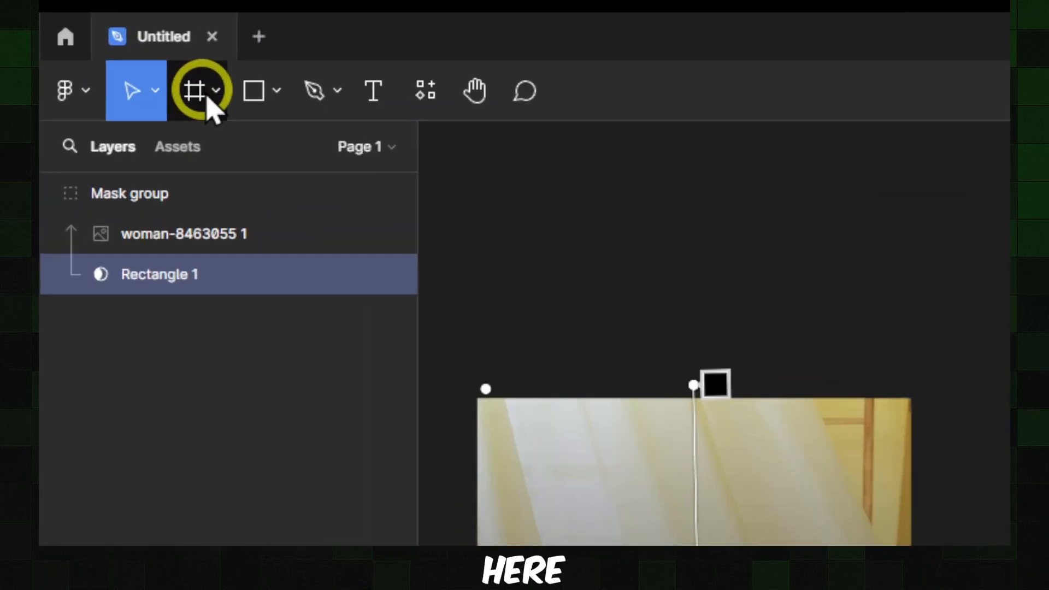
pyautogui.click(109, 44)
pyautogui.click(206, 151)
pyautogui.moveTo(659, 306)
pyautogui.mouseDown()
pyautogui.moveTo(826, 544)
pyautogui.moveTo(540, 324)
pyautogui.mouseUp()
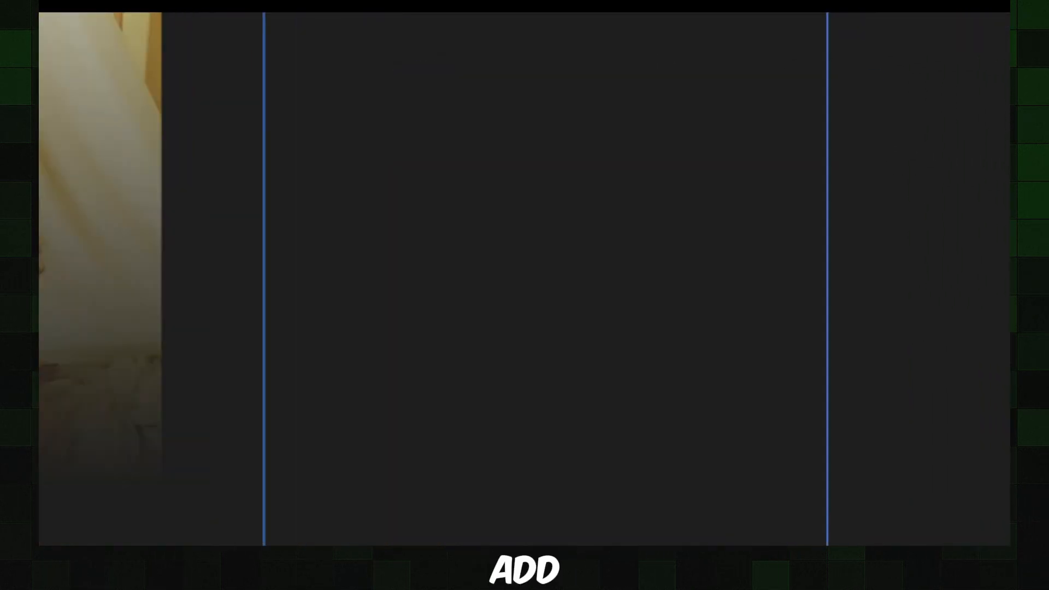
pyautogui.click(541, 324)
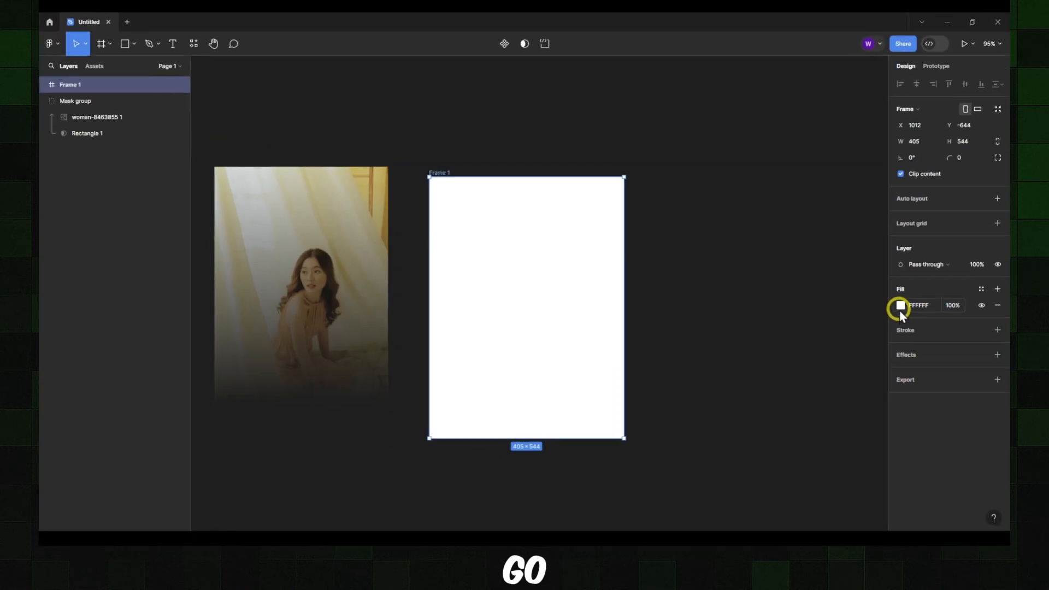
# Step: Change the frame's fill to an image and load the woman-8463055 photo from the Downloads folder
pyautogui.click(899, 305)
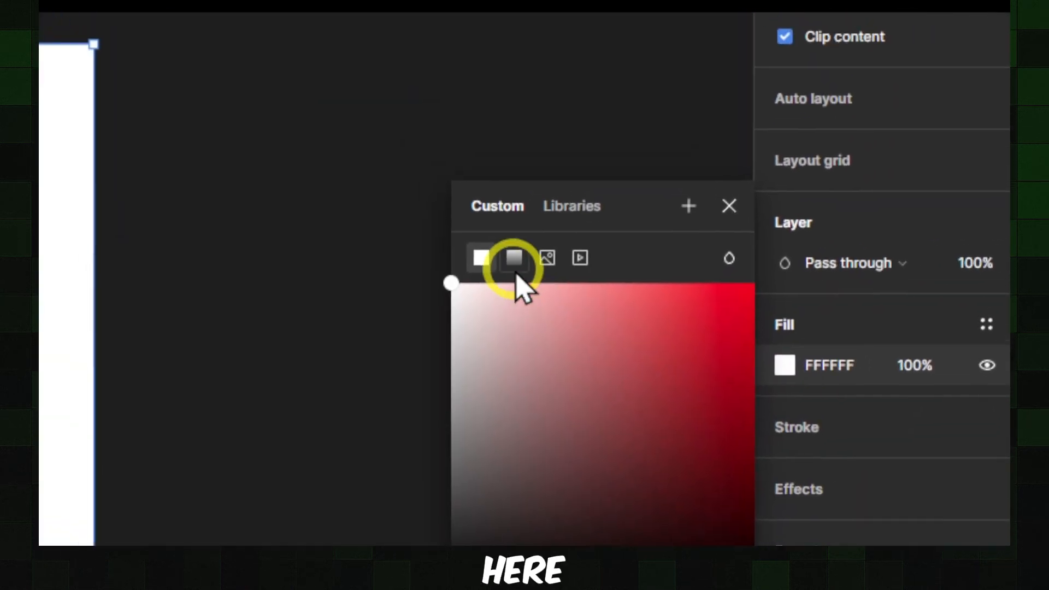
pyautogui.click(539, 285)
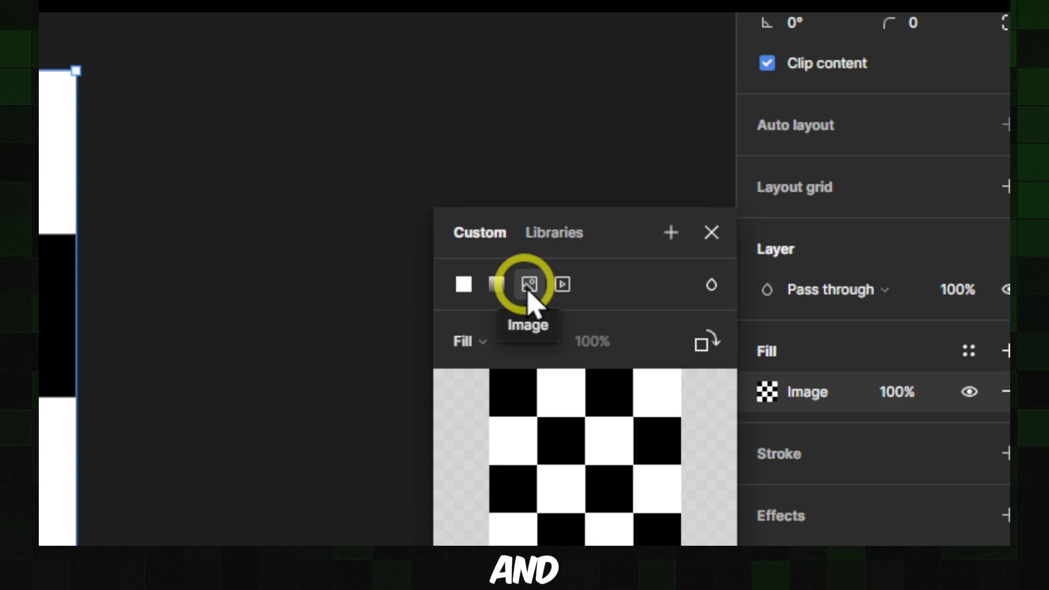
pyautogui.moveTo(587, 461)
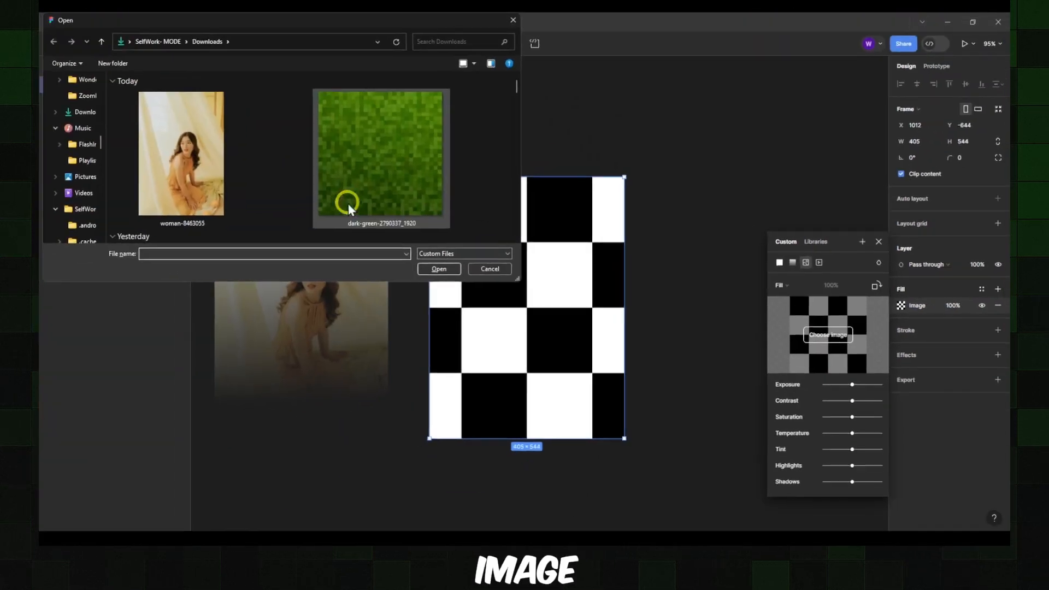
pyautogui.doubleClick(185, 174)
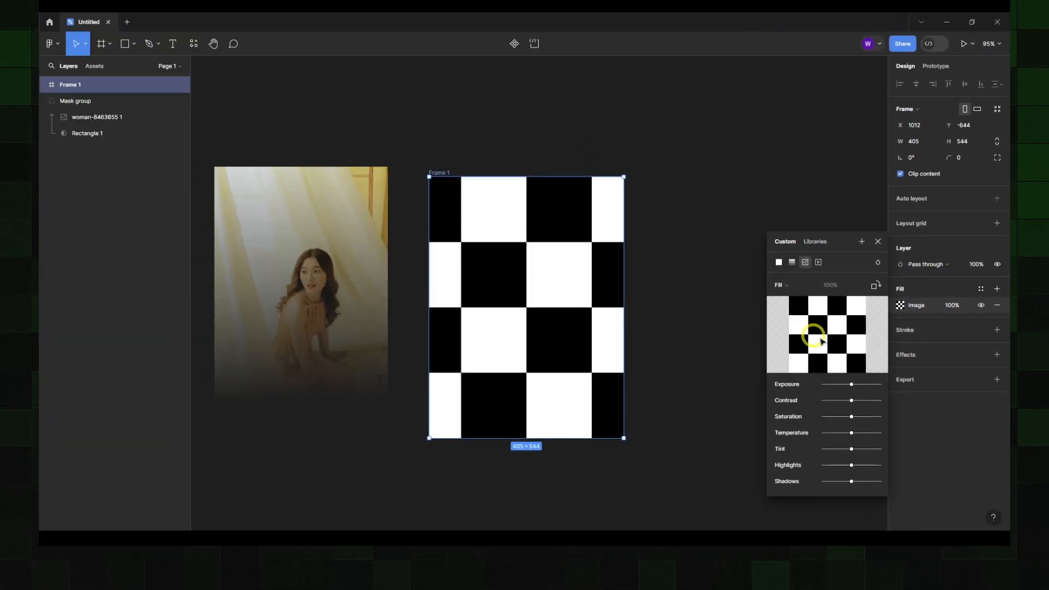
# Step: Raise the image fill's exposure and saturation slightly and lower its contrast a little
pyautogui.moveTo(851, 384); pyautogui.dragTo(856, 386)
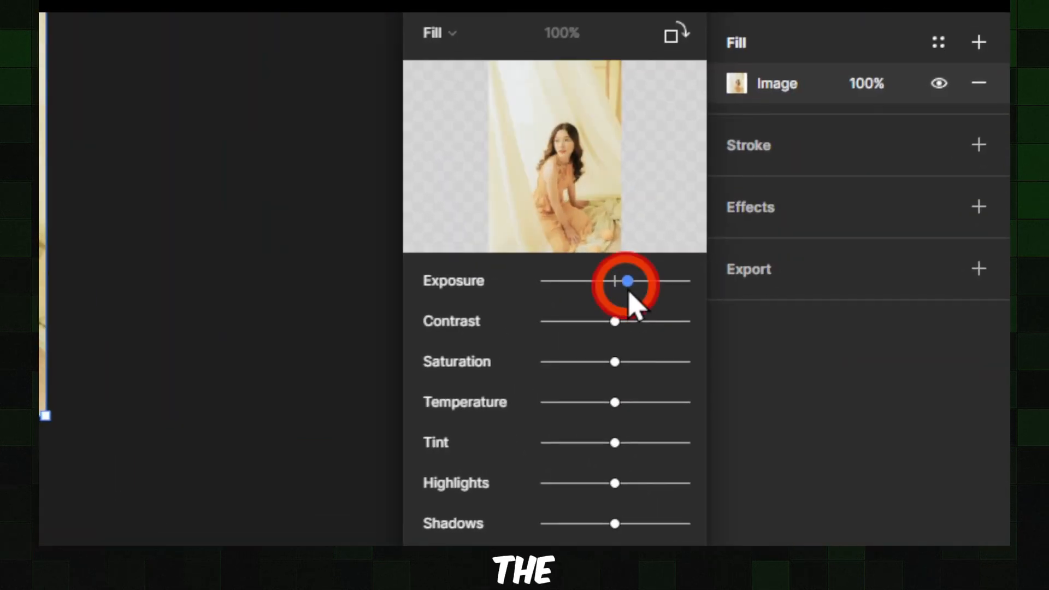
pyautogui.moveTo(627, 289)
pyautogui.mouseDown()
pyautogui.moveTo(652, 290)
pyautogui.moveTo(619, 290)
pyautogui.moveTo(631, 288)
pyautogui.mouseUp()
pyautogui.moveTo(852, 406); pyautogui.dragTo(846, 402)
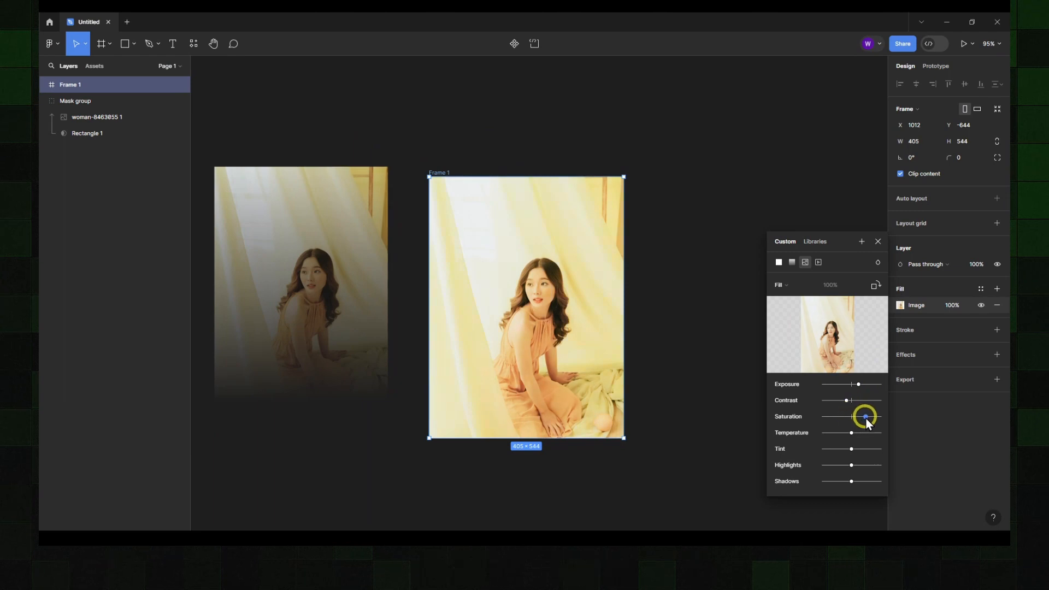
pyautogui.moveTo(865, 417); pyautogui.dragTo(864, 418)
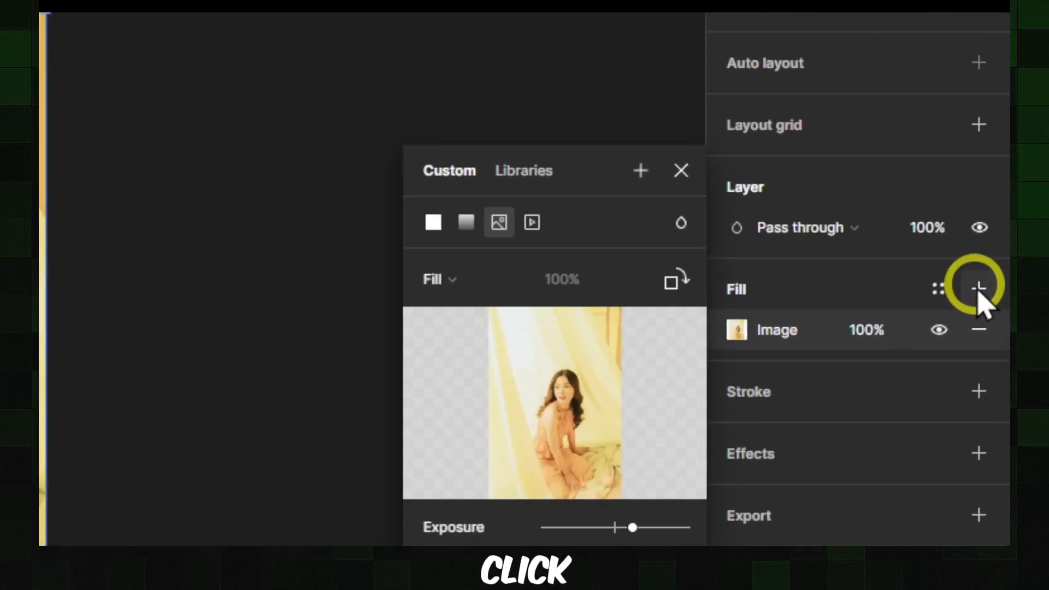
# Step: Add a second fill above the frame's image fill and color it red FF0000
pyautogui.click(996, 289)
pyautogui.click(760, 332)
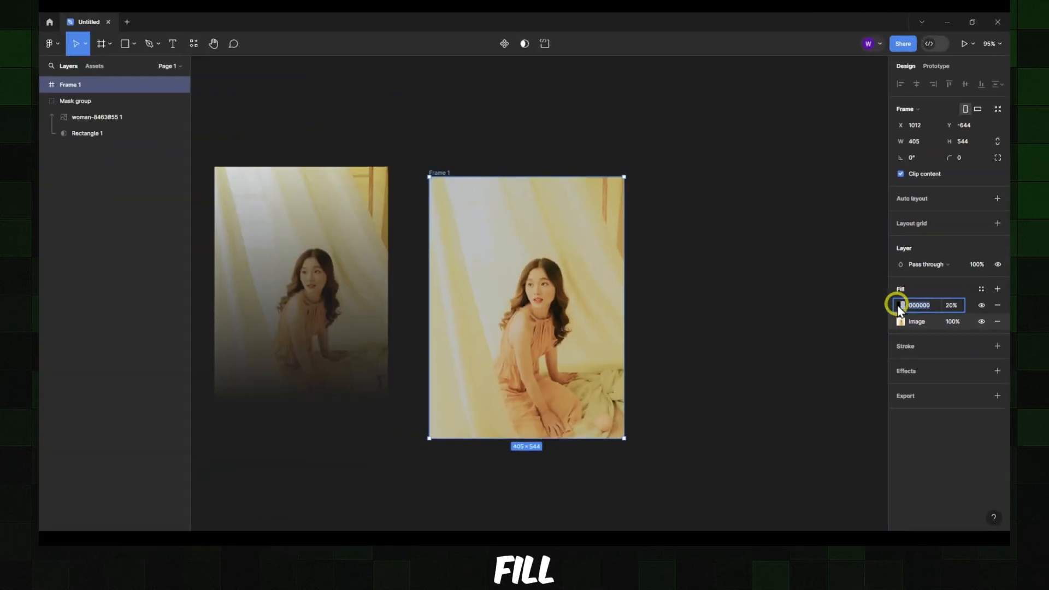
pyautogui.click(899, 306)
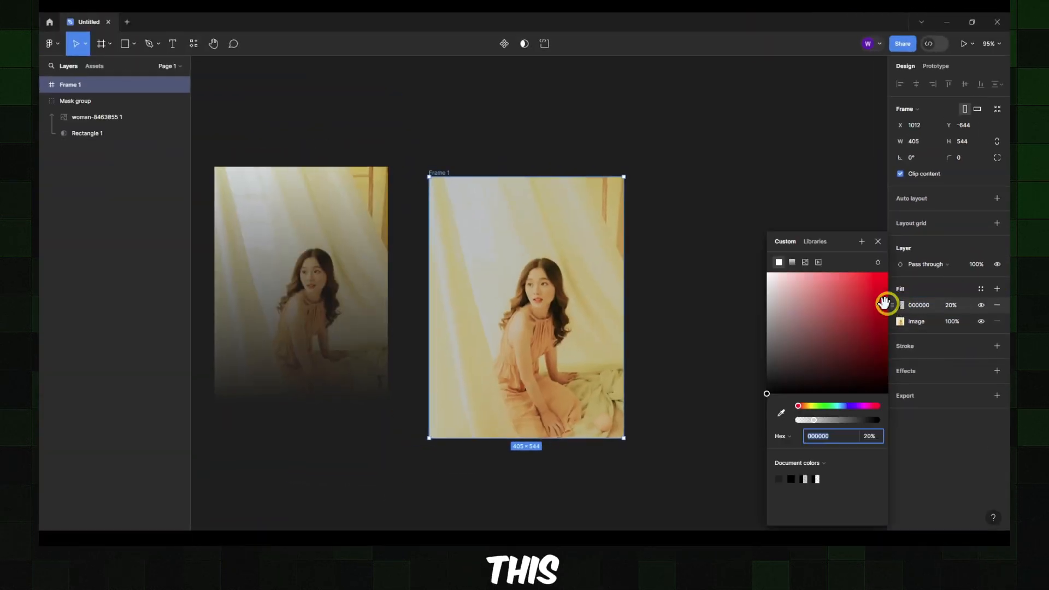
pyautogui.click(863, 312)
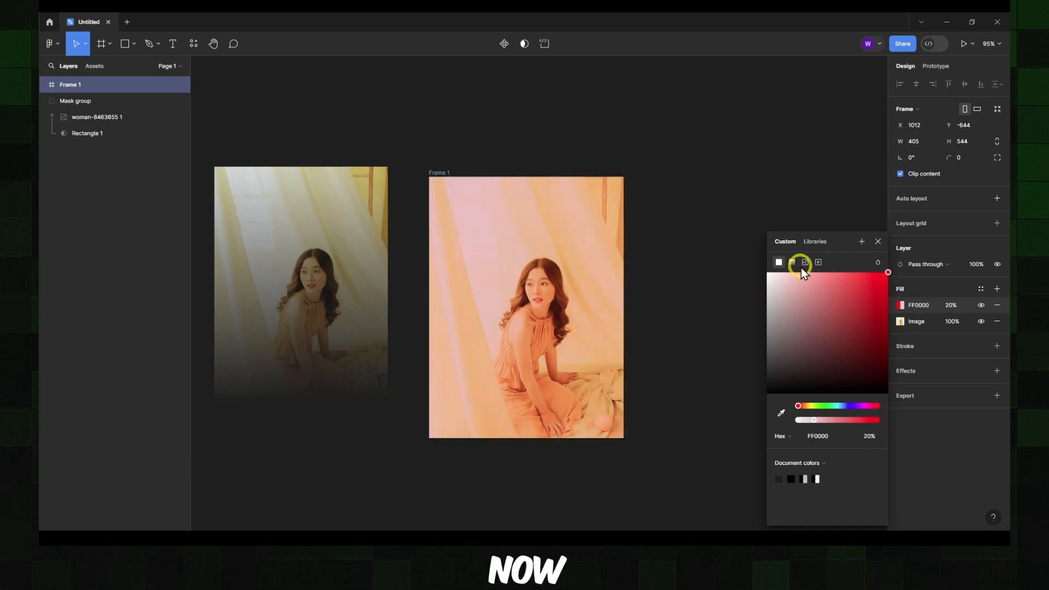
pyautogui.click(791, 262)
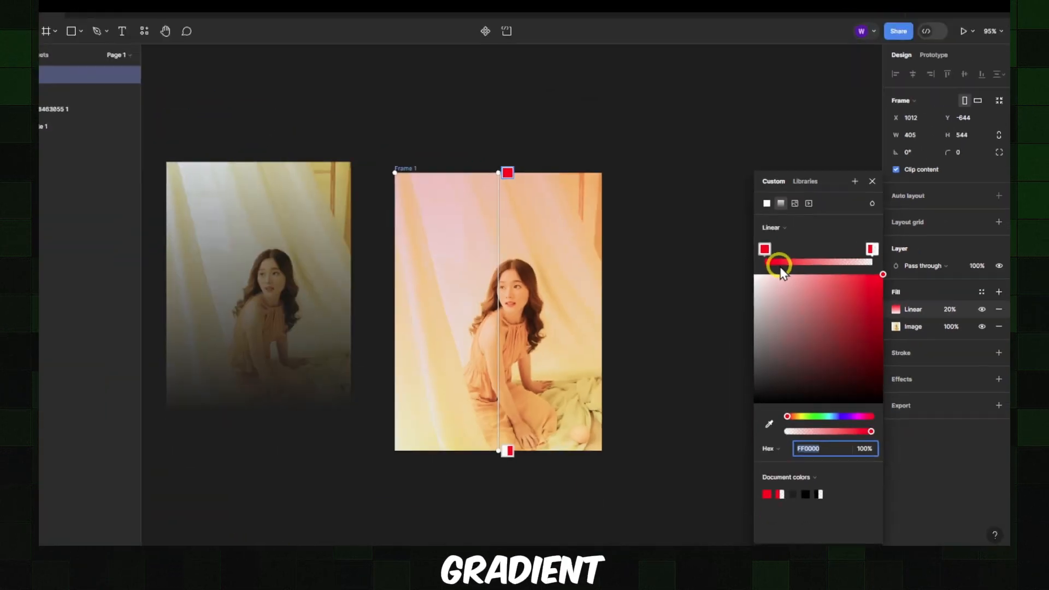
pyautogui.moveTo(804, 250); pyautogui.dragTo(778, 250)
pyautogui.click(777, 205)
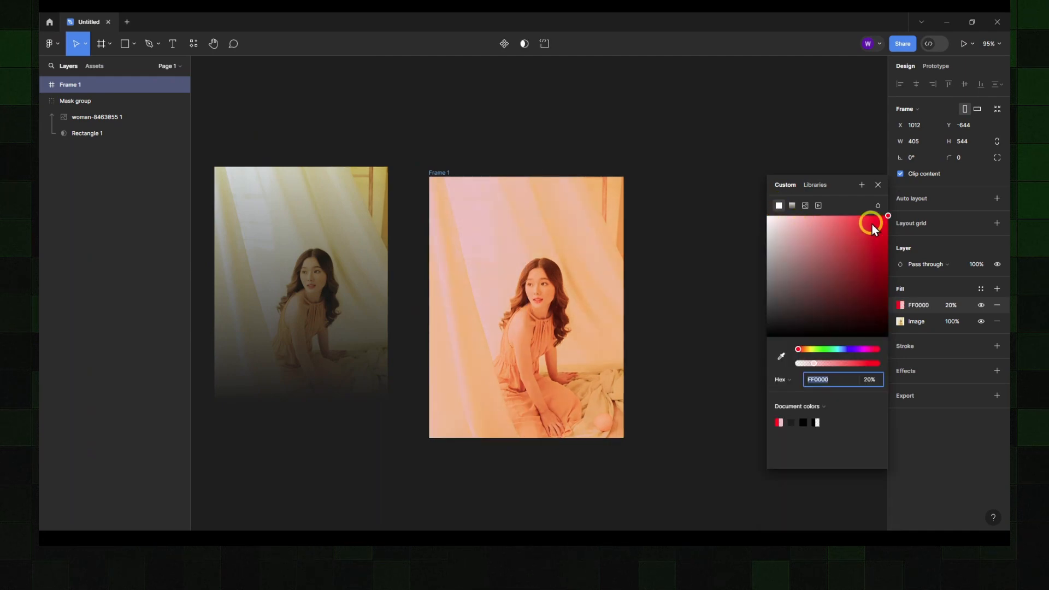
# Step: Turn the added fill into a linear gradient from red FF0000 to transparent dark 3F3434, with the fill opacity at 45%
pyautogui.moveTo(871, 224); pyautogui.dragTo(786, 315)
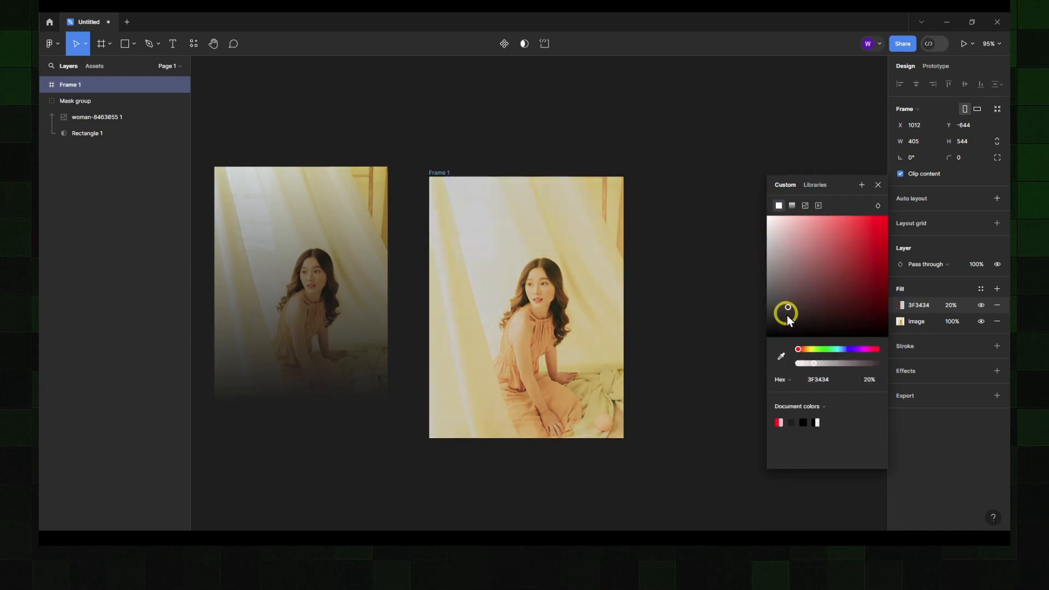
pyautogui.click(790, 205)
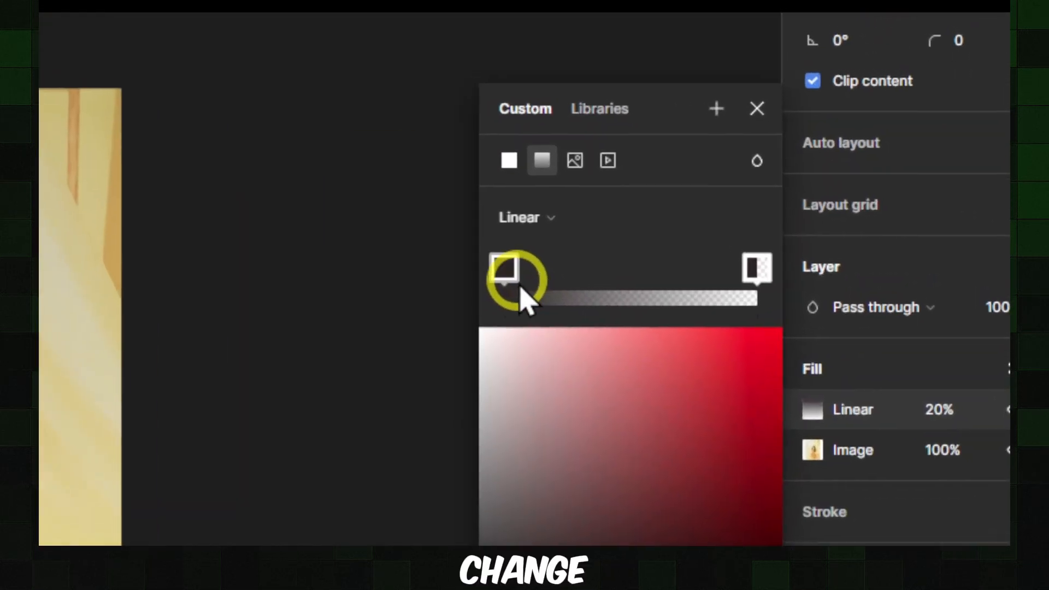
pyautogui.click(514, 279)
pyautogui.moveTo(803, 298); pyautogui.dragTo(878, 296)
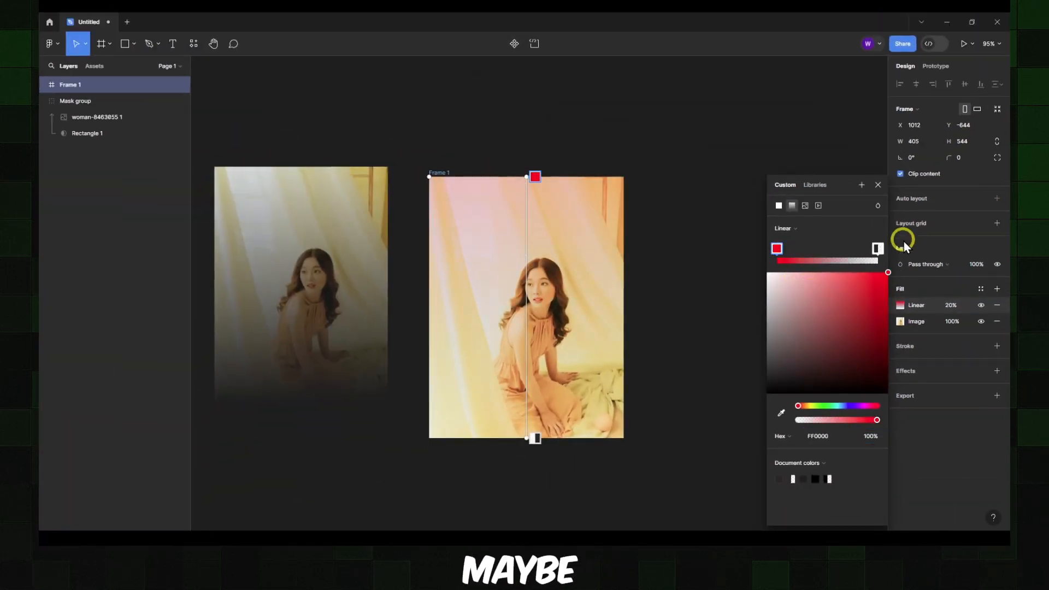
pyautogui.click(951, 305)
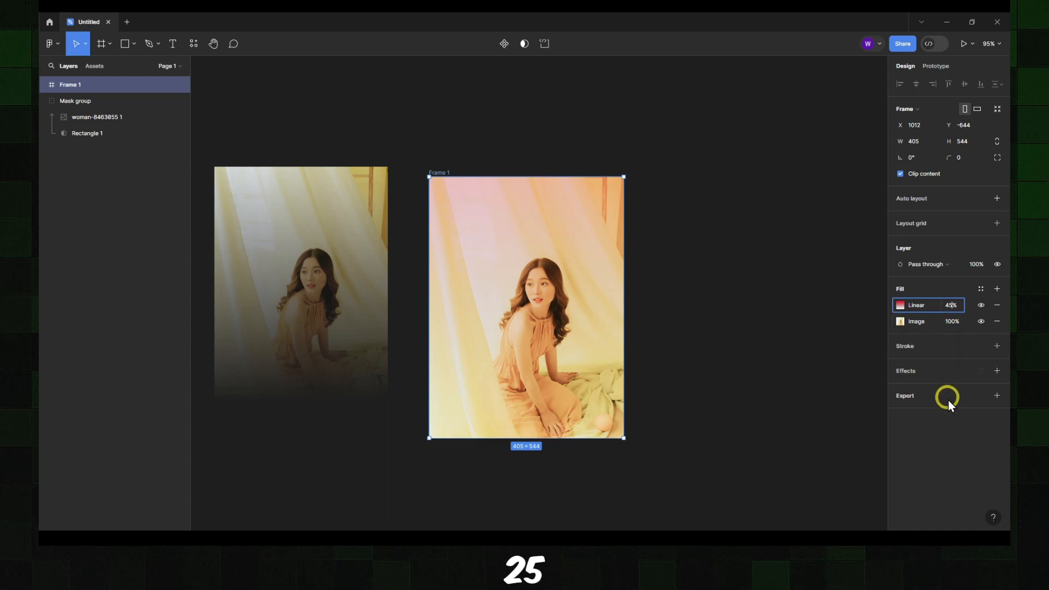
pyautogui.click(939, 433)
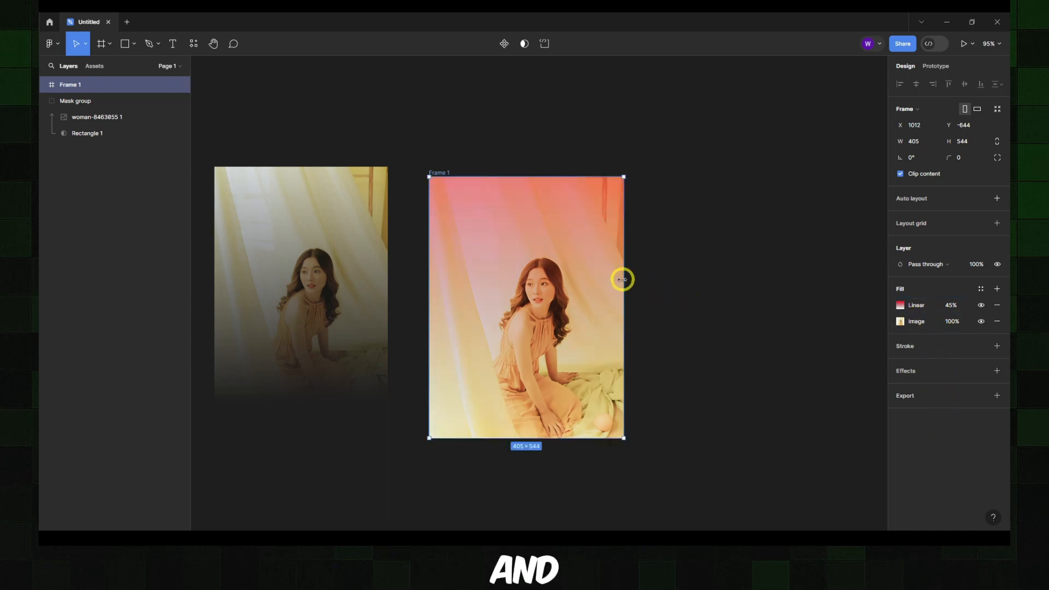
# Step: Try several blend modes on the linear fill, including Darken and Overlay
pyautogui.click(927, 308)
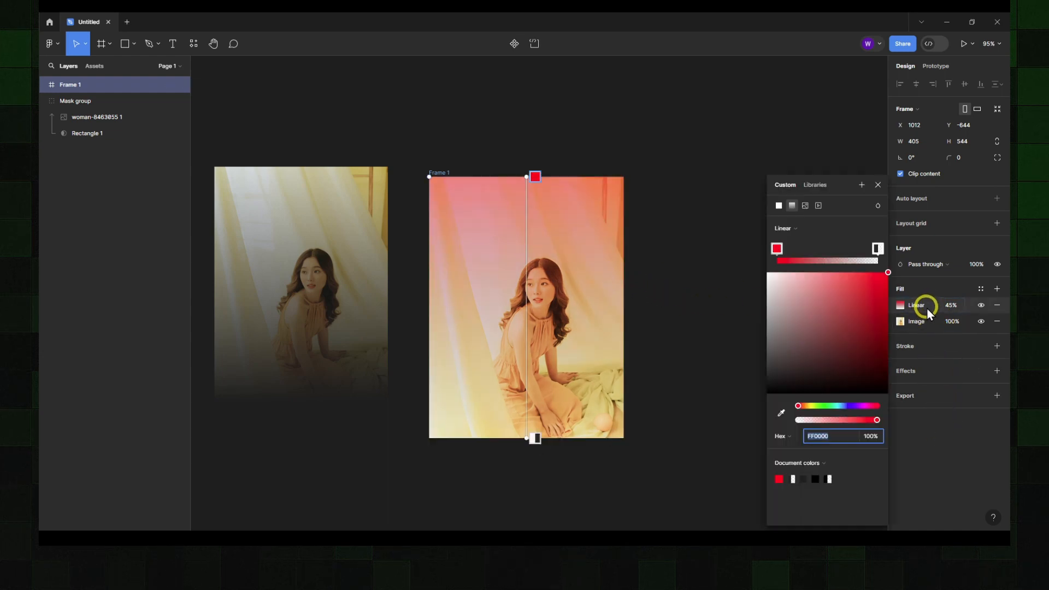
pyautogui.click(878, 207)
pyautogui.click(877, 226)
pyautogui.click(877, 206)
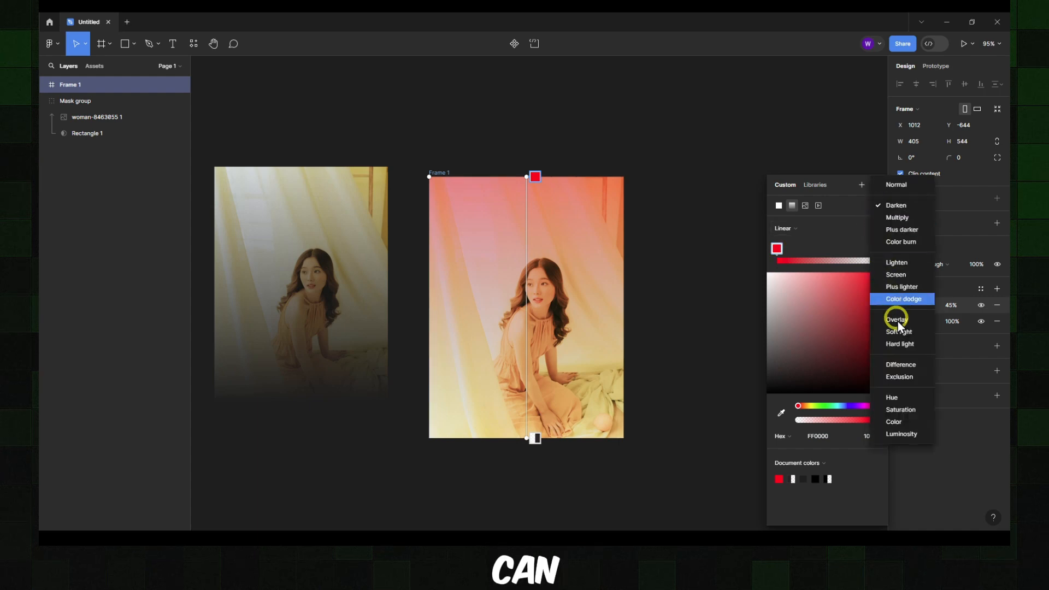
pyautogui.click(896, 322)
pyautogui.click(871, 225)
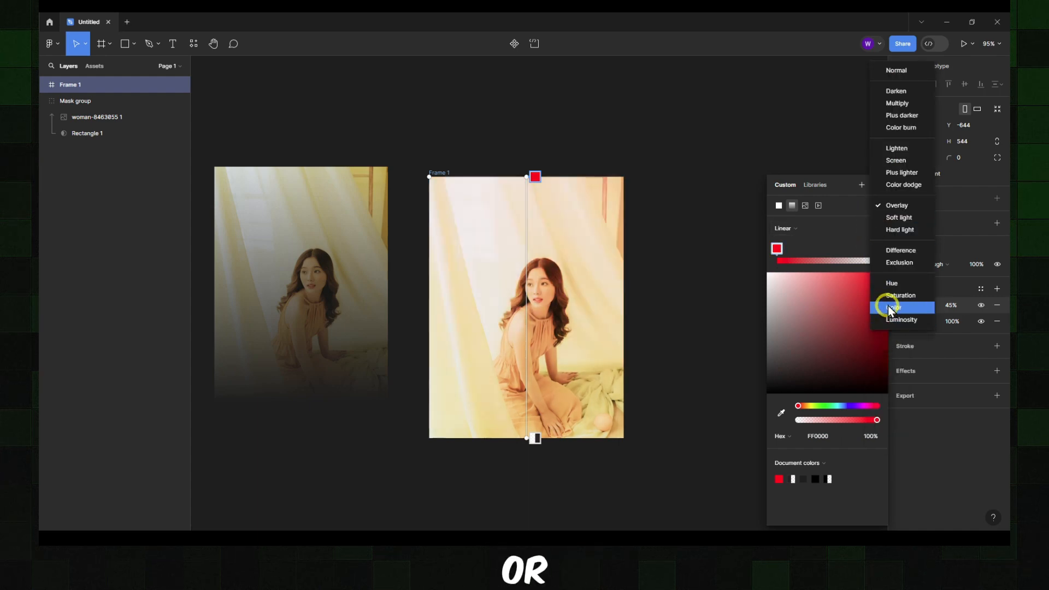
pyautogui.click(890, 308)
# Step: Place the gradient's red stop at the end and make the transparent stop near the start black at 1% opacity
pyautogui.moveTo(873, 246)
pyautogui.mouseDown()
pyautogui.moveTo(778, 255)
pyautogui.moveTo(879, 250)
pyautogui.mouseUp()
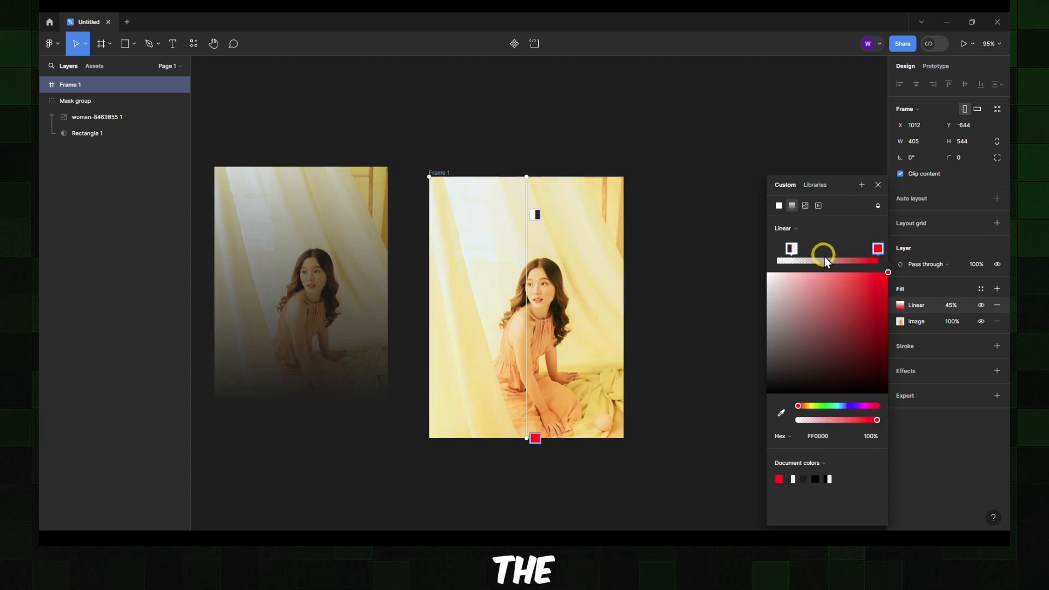
pyautogui.click(789, 248)
pyautogui.moveTo(780, 357); pyautogui.dragTo(824, 424)
pyautogui.click(797, 419)
# Step: Darken the red of the gradient's end stop and add a bright blue middle stop at 49% opacity
pyautogui.click(879, 249)
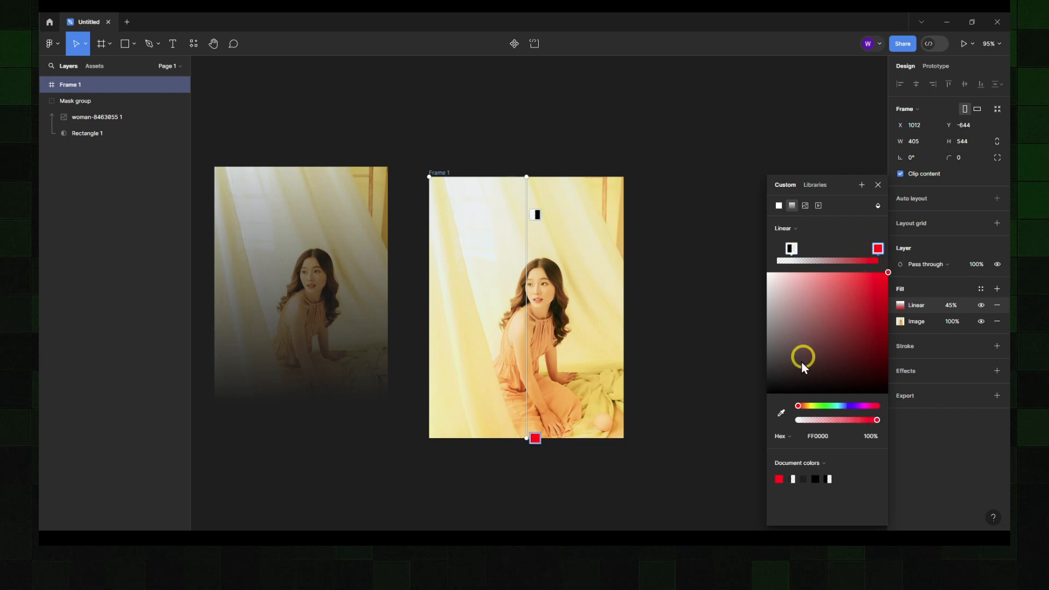
pyautogui.click(864, 310)
pyautogui.click(831, 261)
pyautogui.moveTo(863, 352); pyautogui.dragTo(839, 289)
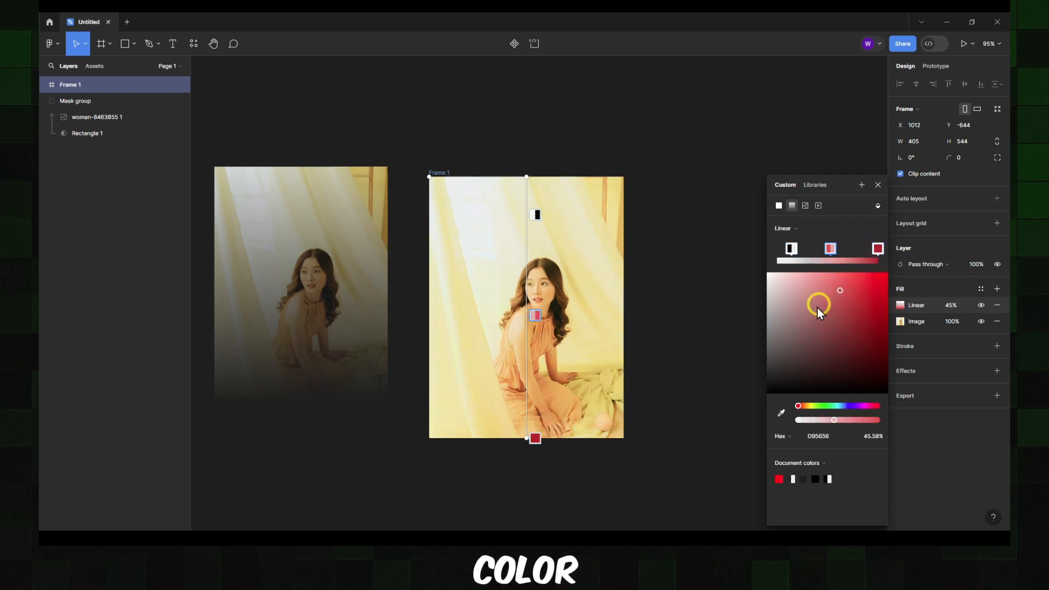
pyautogui.click(836, 419)
pyautogui.moveTo(837, 407); pyautogui.dragTo(844, 406)
pyautogui.click(883, 276)
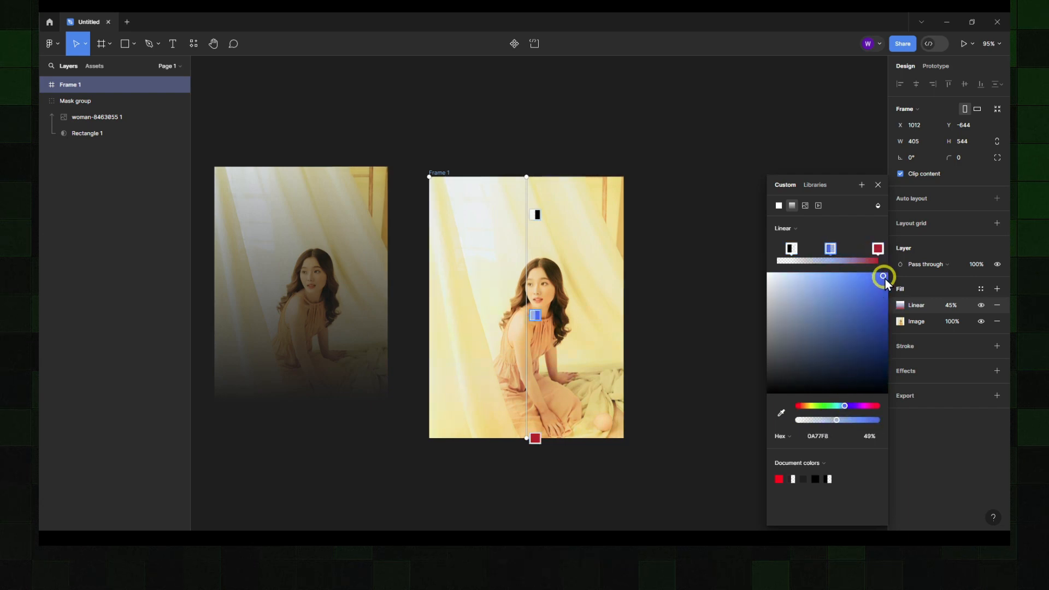
# Step: Change the linear fill's blend mode to Hard light
pyautogui.click(878, 205)
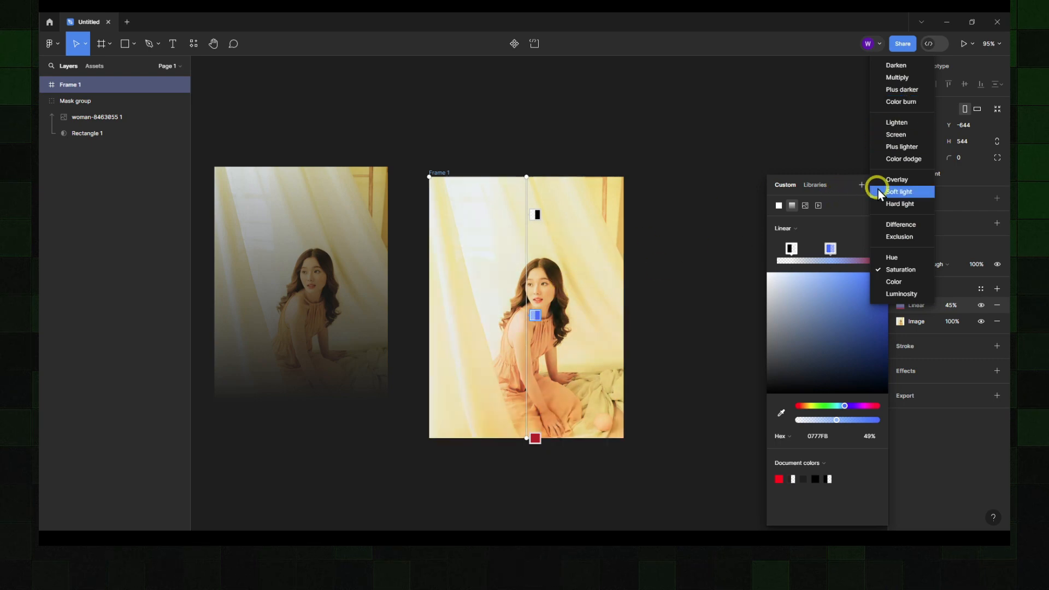
pyautogui.click(893, 202)
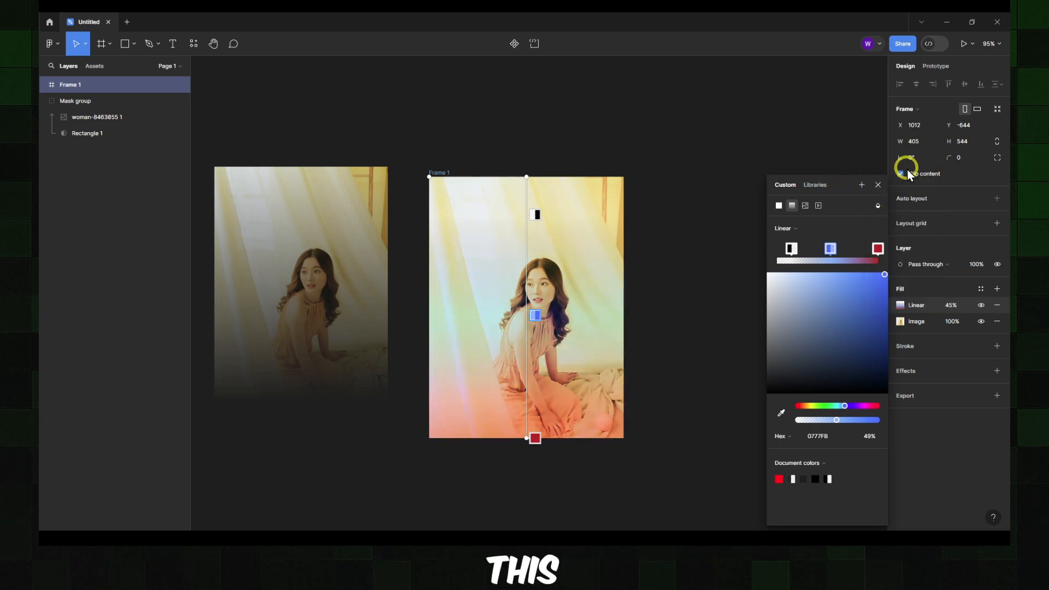
pyautogui.click(876, 206)
pyautogui.click(849, 278)
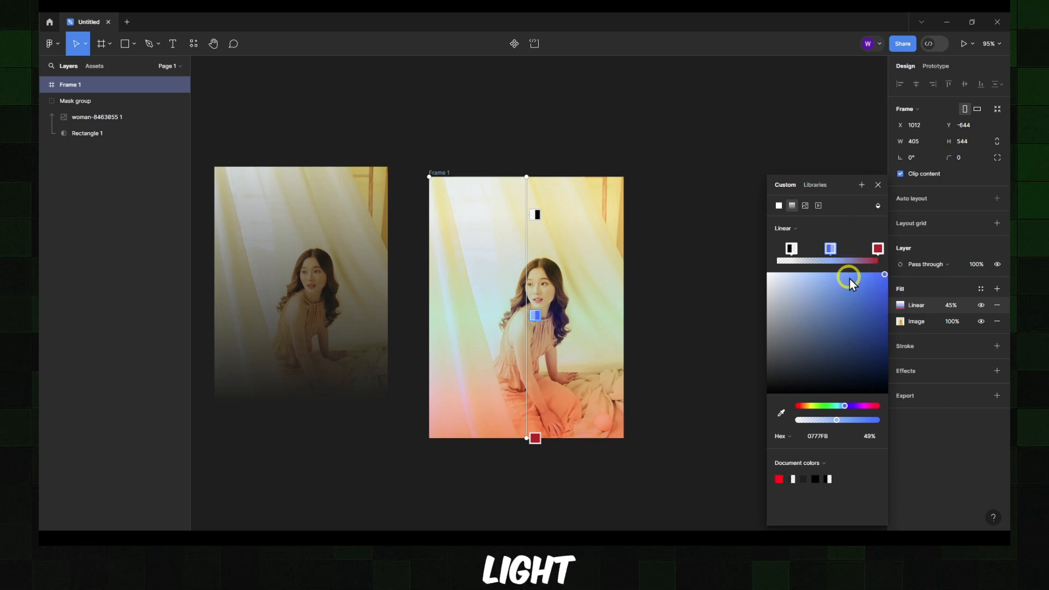
pyautogui.moveTo(850, 279); pyautogui.dragTo(903, 270)
# Step: Set the linear fill's opacity to 100%
pyautogui.click(949, 306)
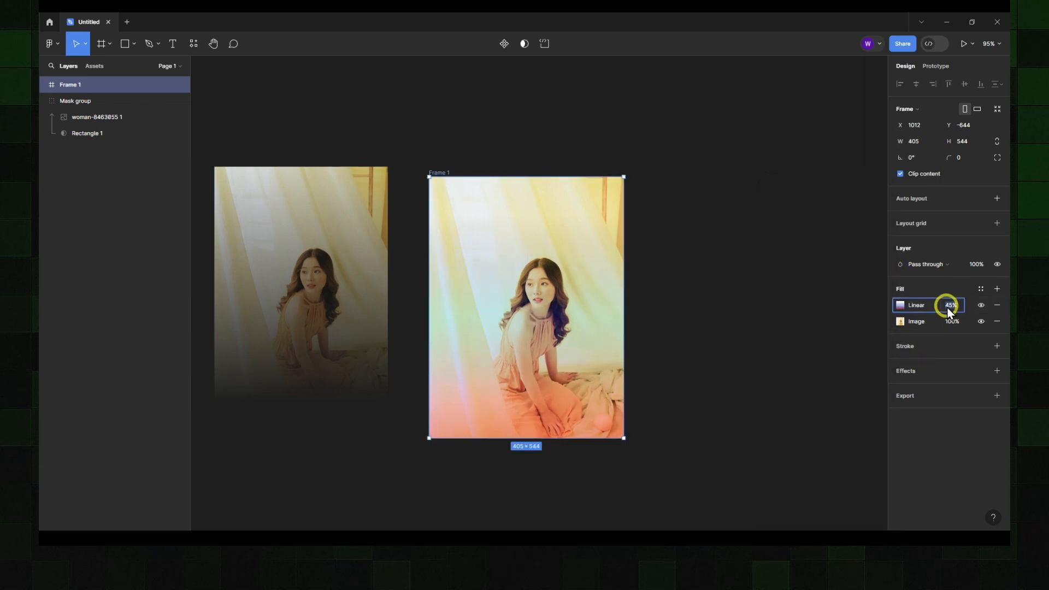
pyautogui.write('100')
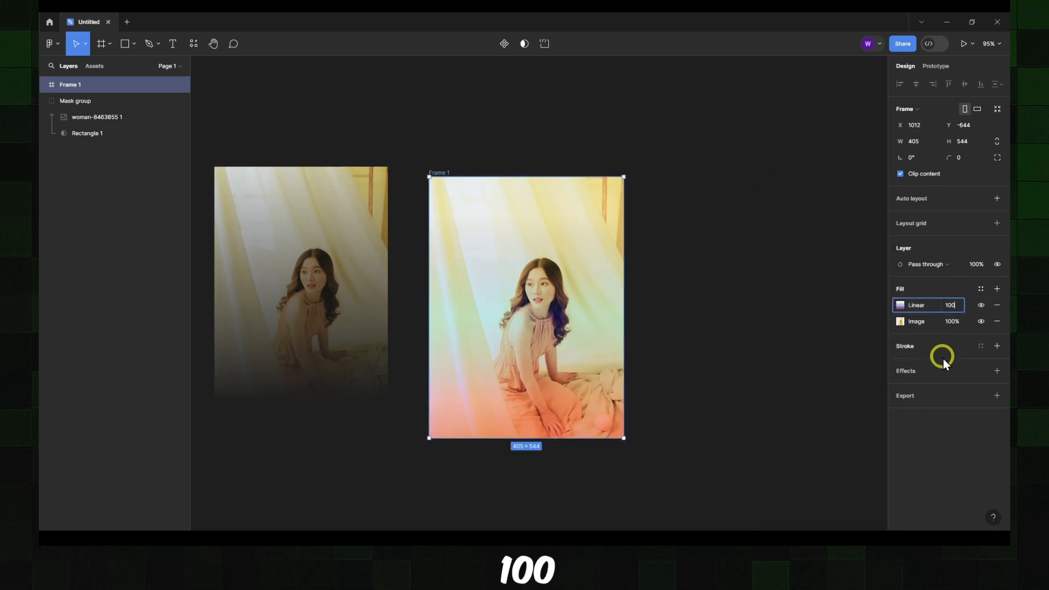
pyautogui.click(938, 441)
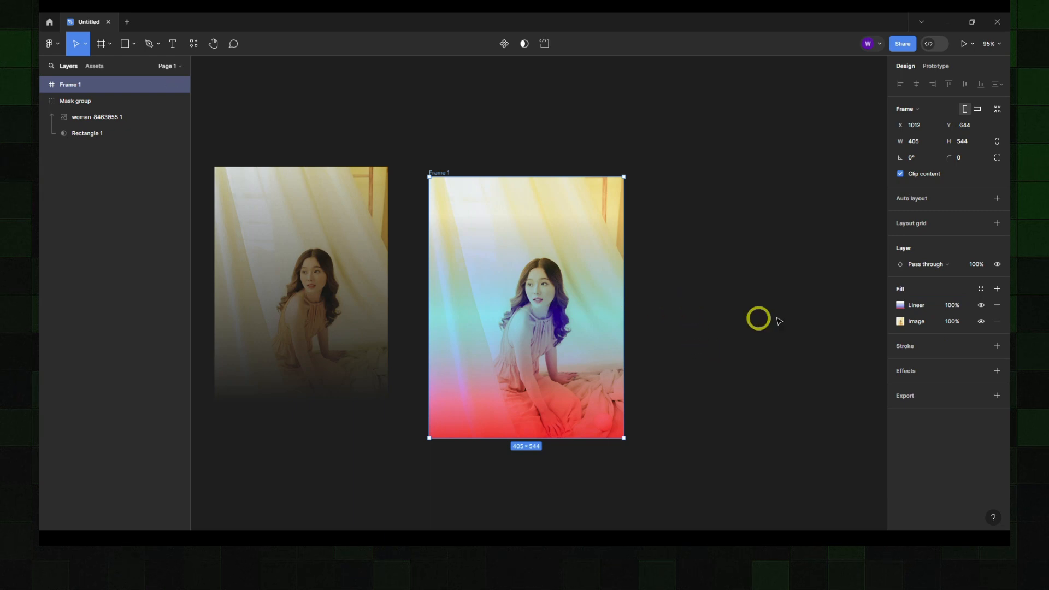
# Step: Open the linear fill's gradient settings and view both faded photos on the canvas
pyautogui.click(900, 306)
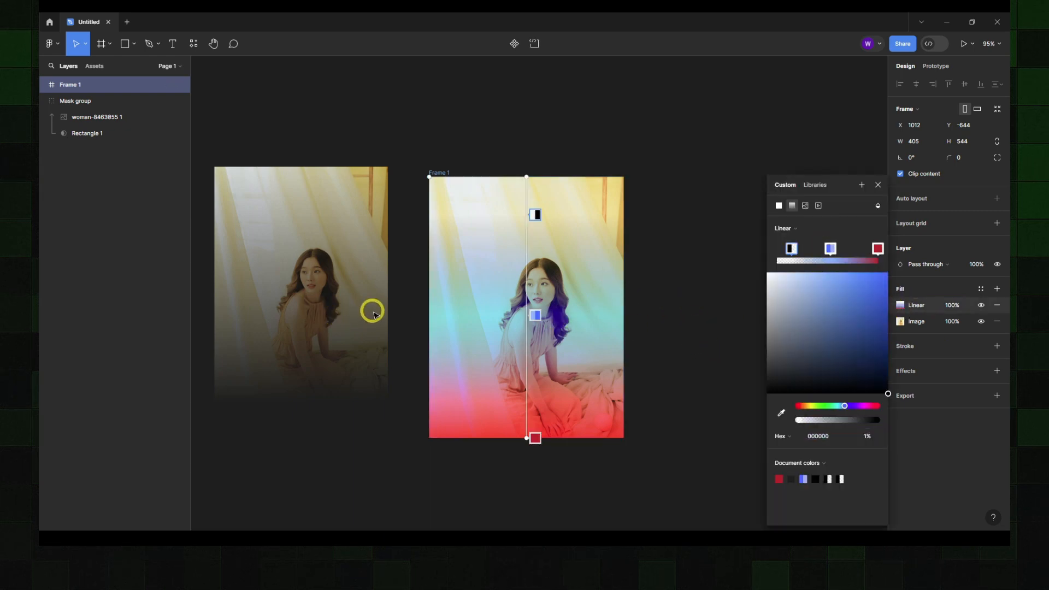
pyautogui.moveTo(373, 399); pyautogui.dragTo(398, 398)
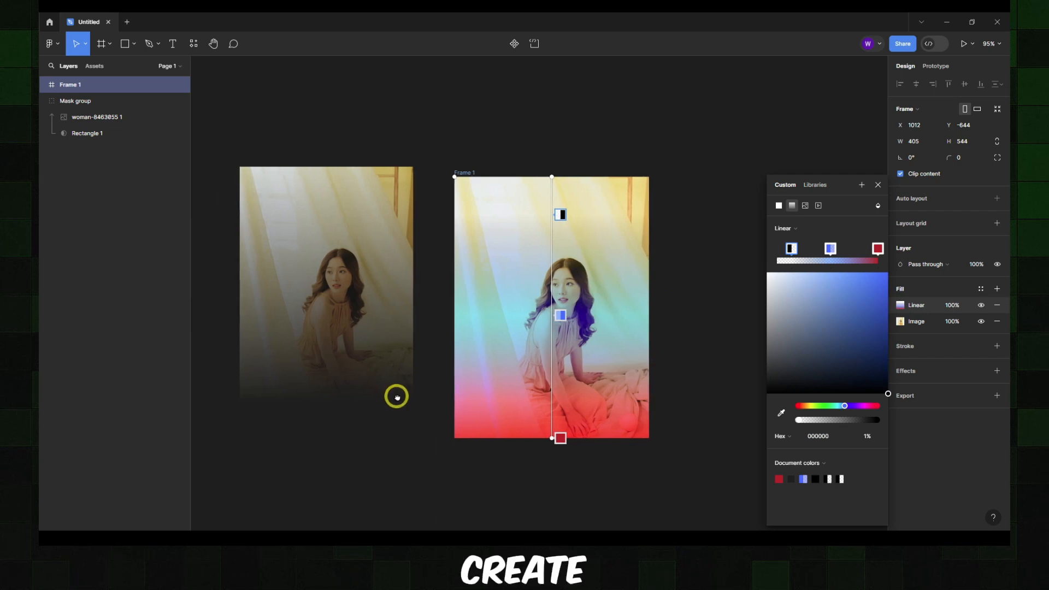